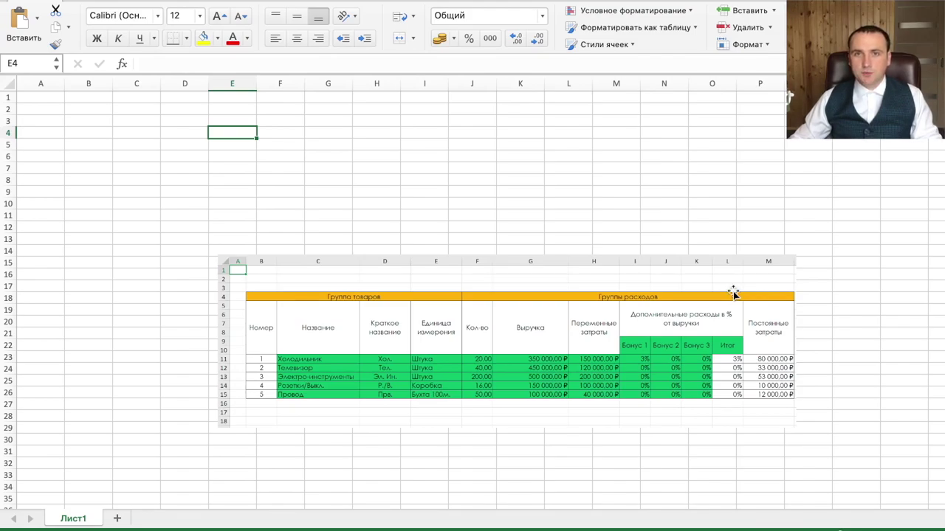
Step: Drag the pasted table picture (Рисунок 2) a little lower on the sheet
drag(367, 304, 354, 292)
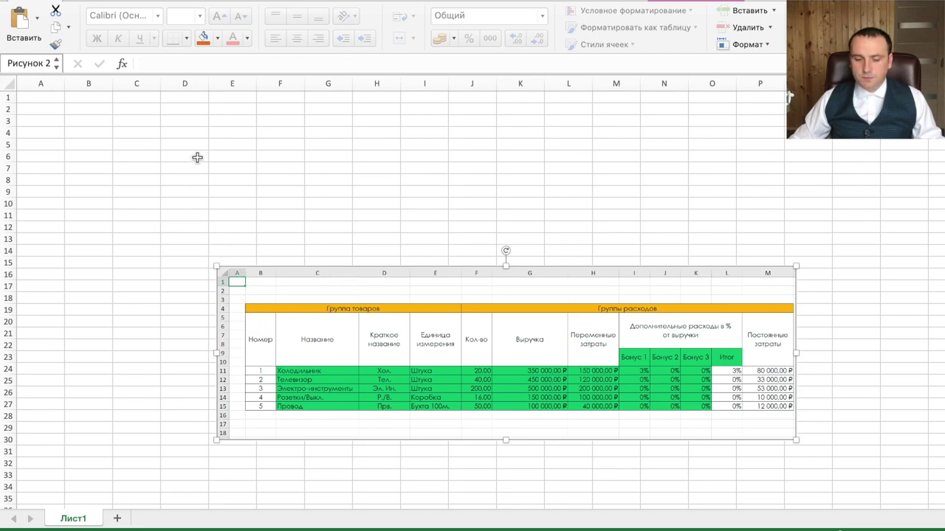
Step: Narrow column A and widen column C for the product names
scroll(198, 159, right, 1)
scroll(199, 158, down, 1)
scroll(221, 163, up, 1)
scroll(221, 162, left, 1)
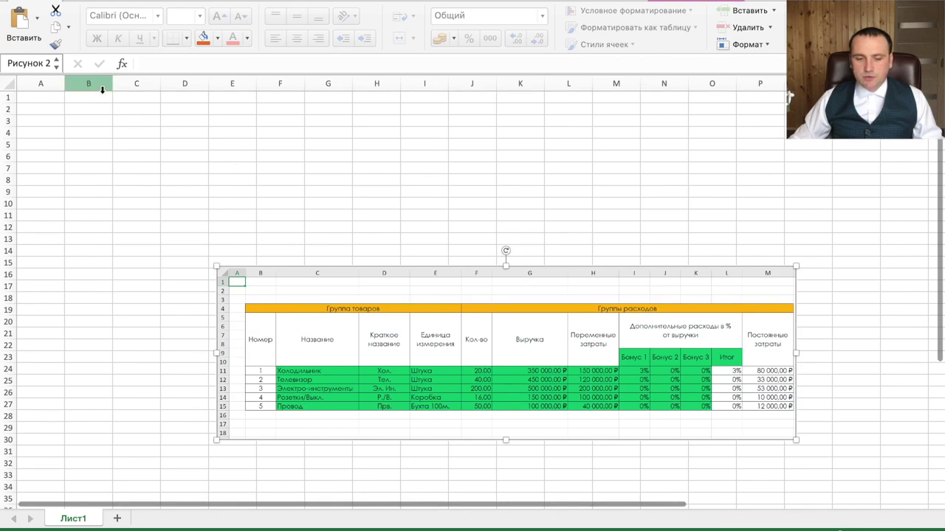
drag(64, 84, 48, 114)
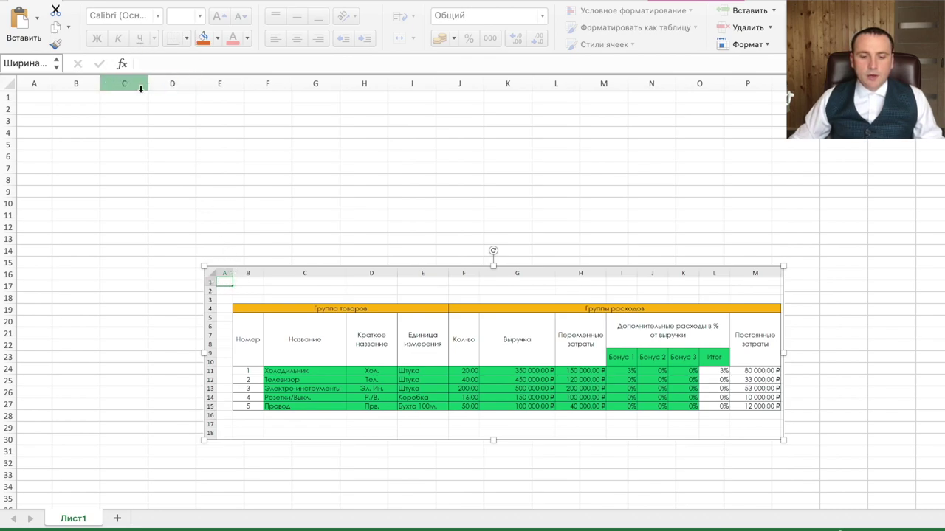
drag(147, 83, 225, 123)
Step: Widen columns D and E separately, then undo those widenings and the stray picture move
drag(271, 87, 305, 116)
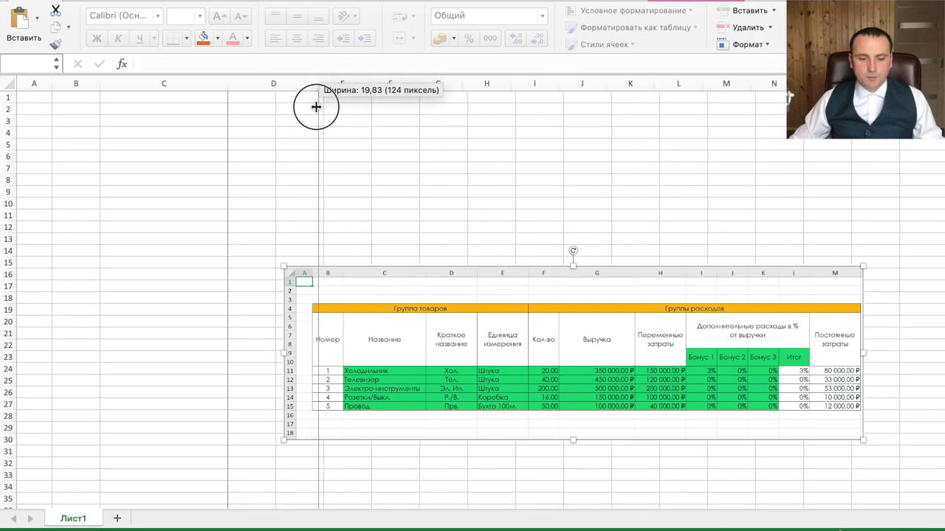
drag(487, 309, 392, 333)
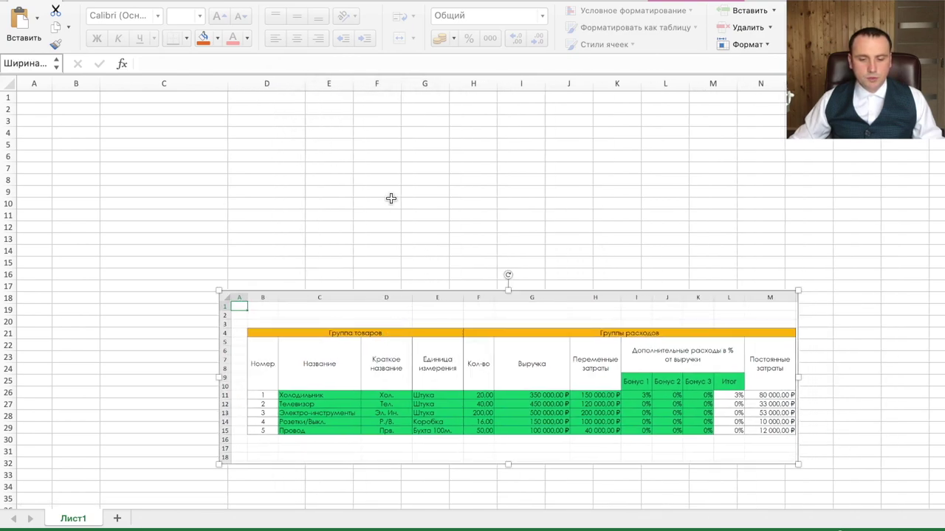
drag(353, 84, 375, 102)
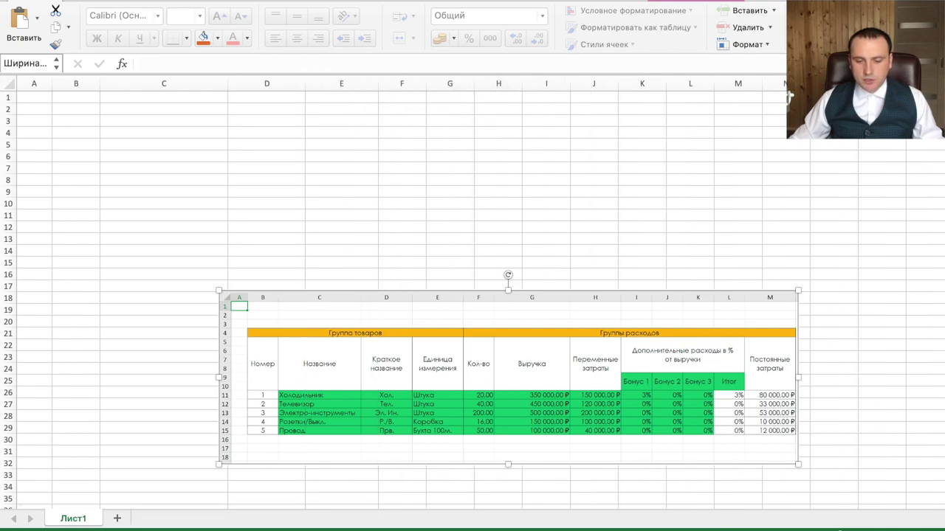
key(ctrl+z)
key(ctrl+z)
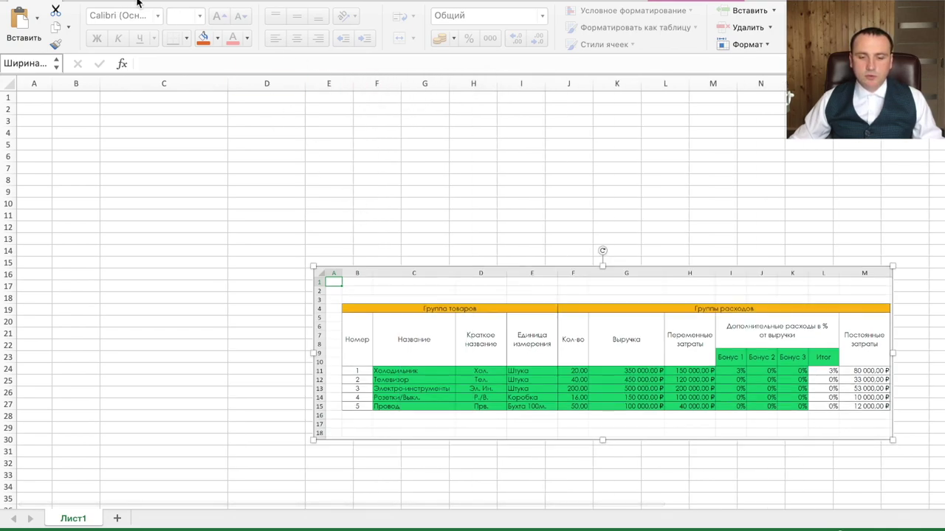
key(ctrl+z)
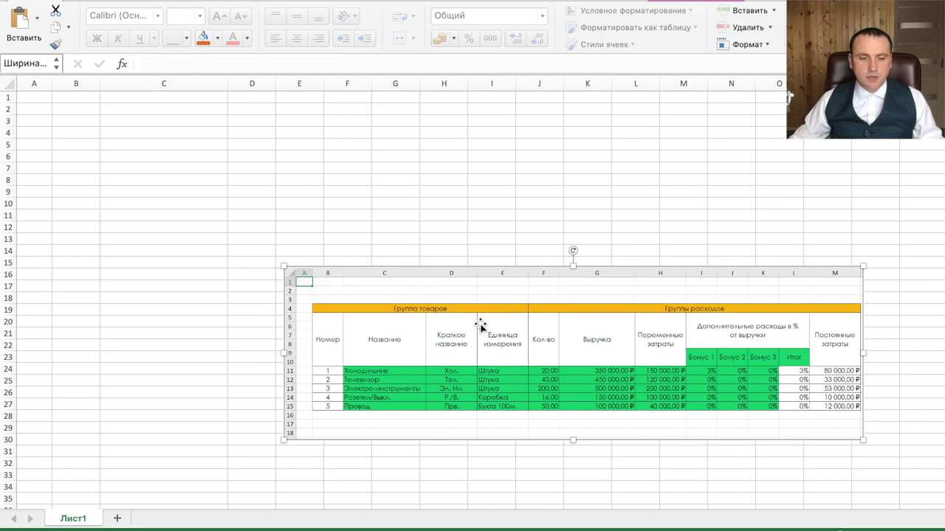
key(ctrl+z)
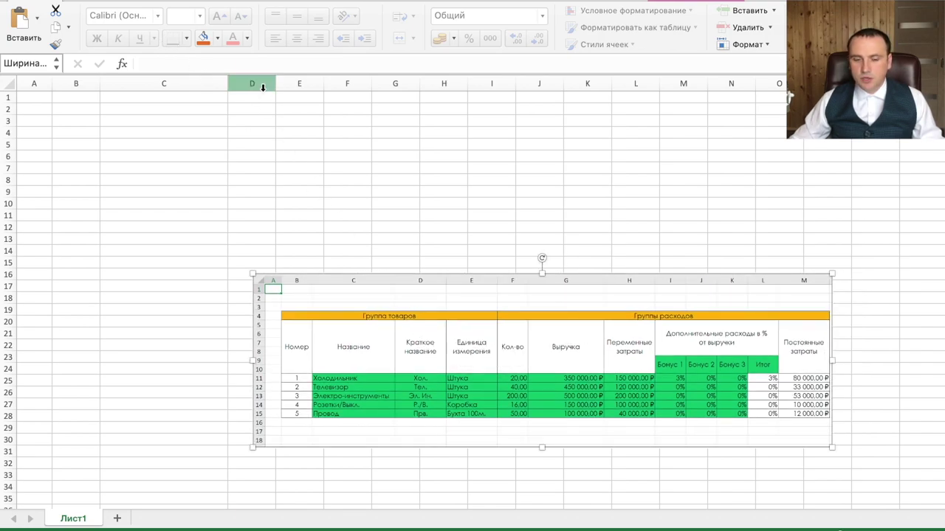
Step: Select columns D and E together and widen them as a pair
drag(263, 87, 317, 85)
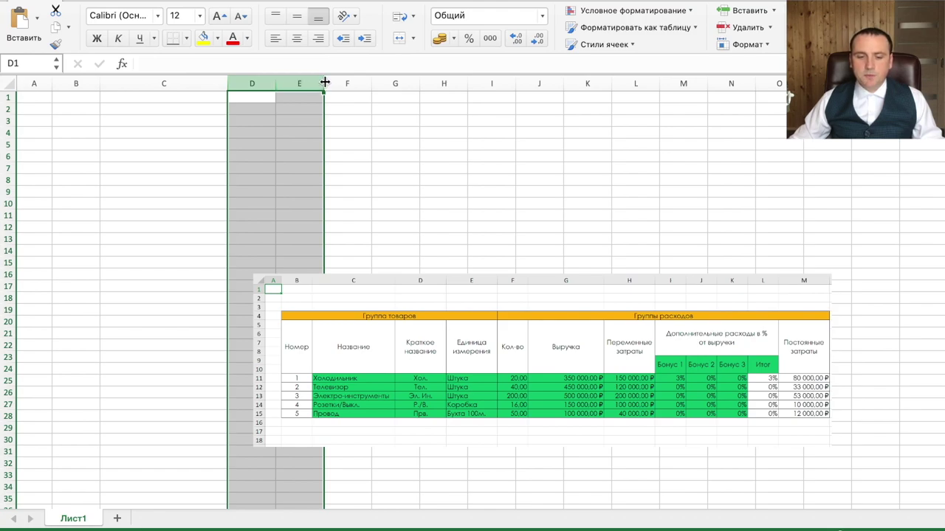
drag(325, 82, 335, 88)
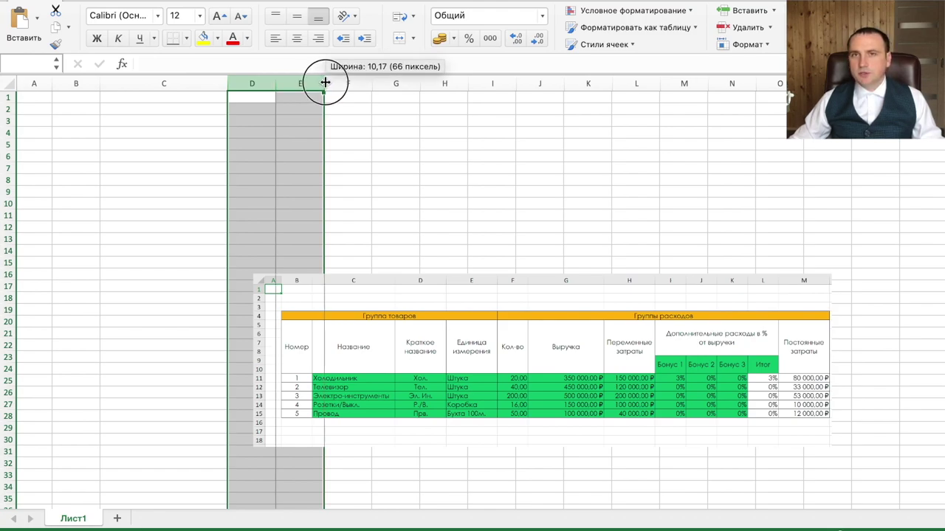
drag(335, 87, 350, 90)
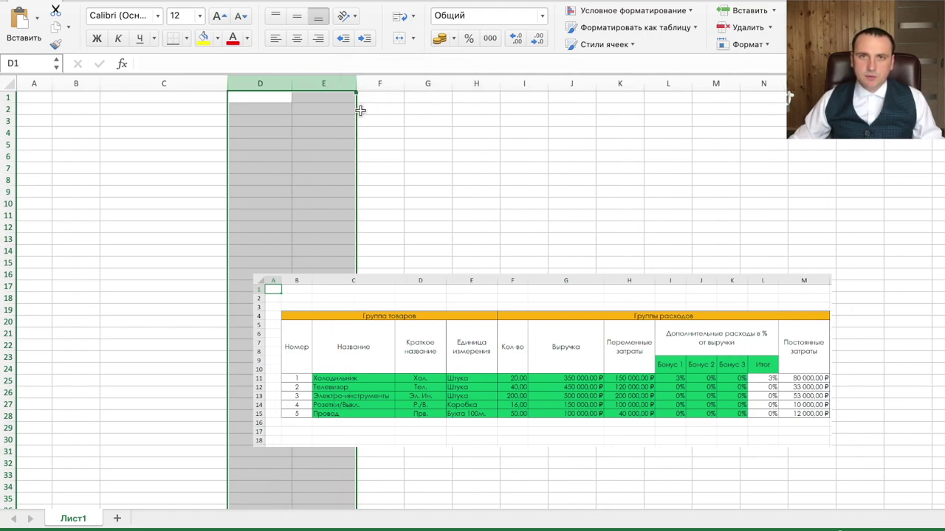
click(465, 297)
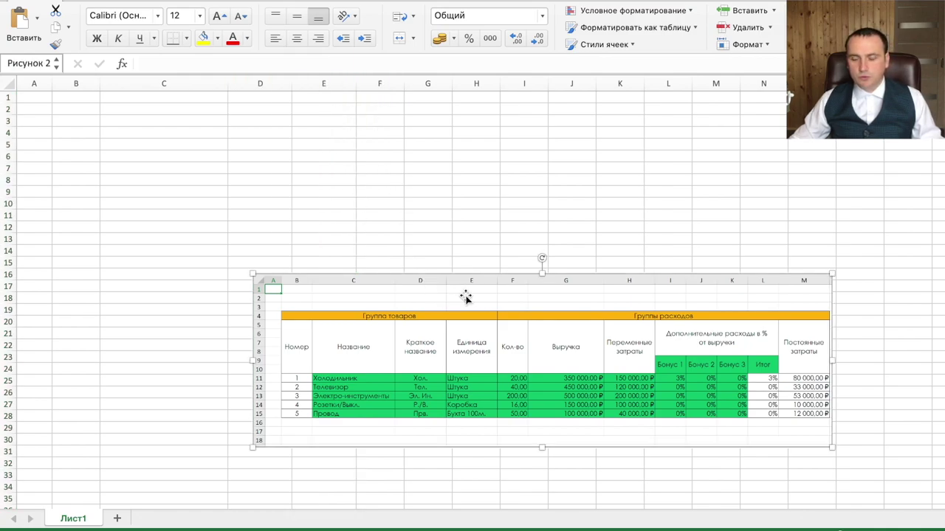
Step: Shift the reference picture further left, roughly widen column G, and check column C's width
drag(529, 318, 457, 313)
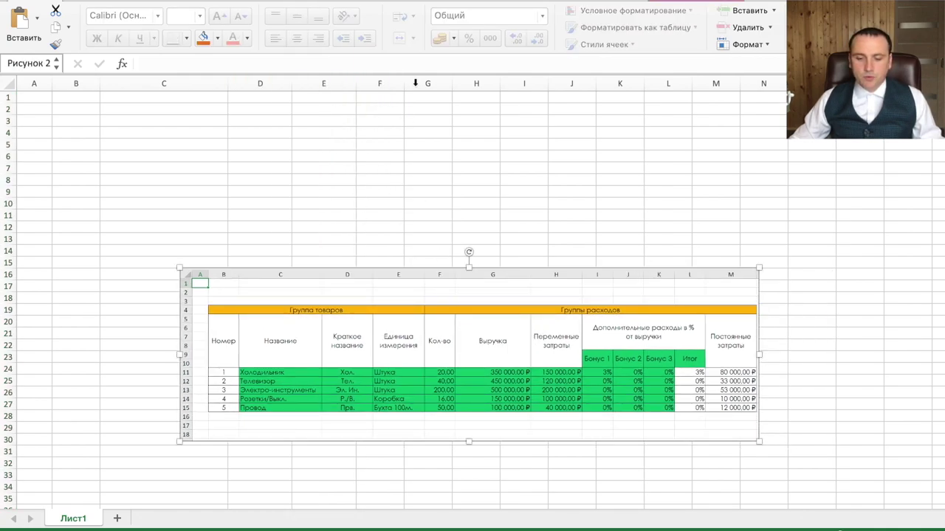
drag(451, 85, 525, 123)
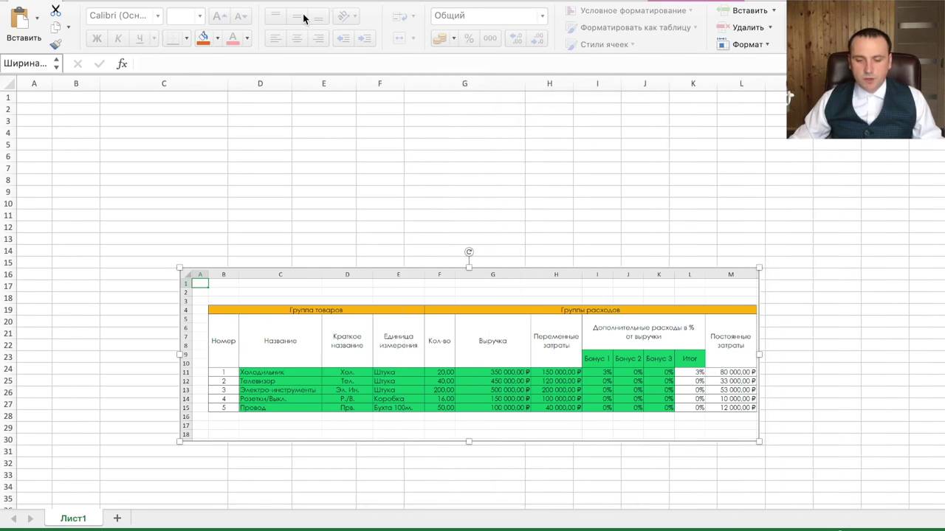
click(500, 83)
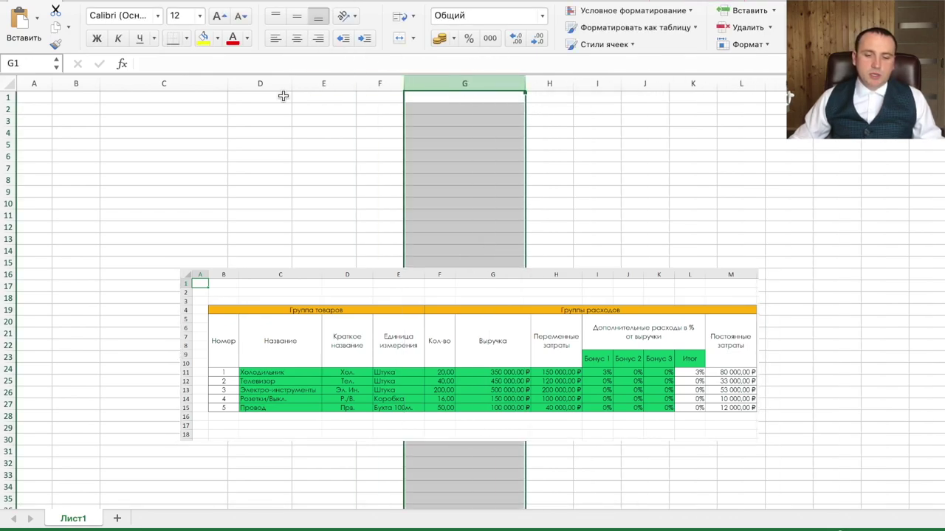
click(191, 83)
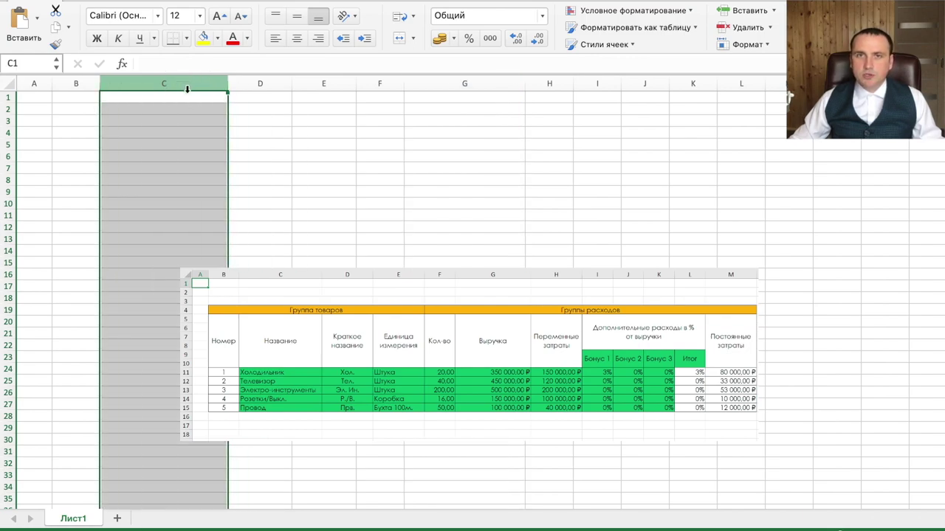
right_click(181, 163)
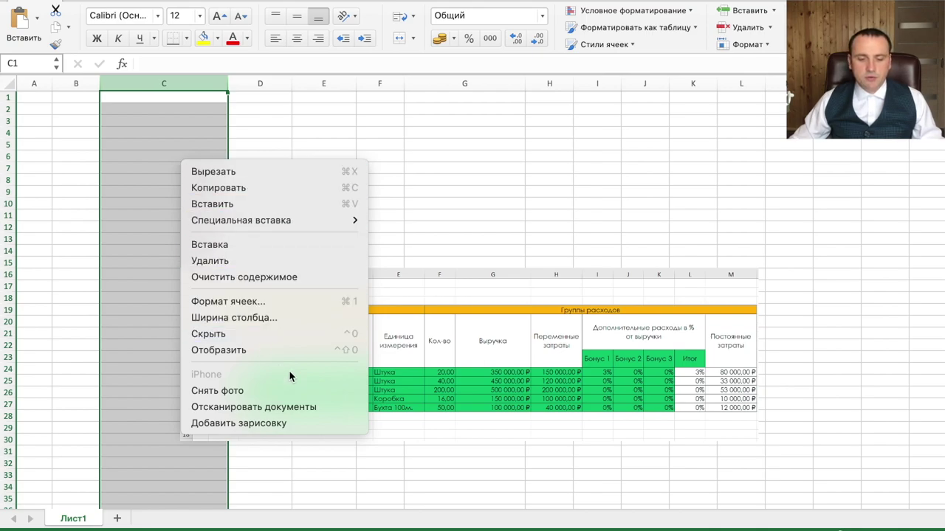
click(277, 318)
click(213, 323)
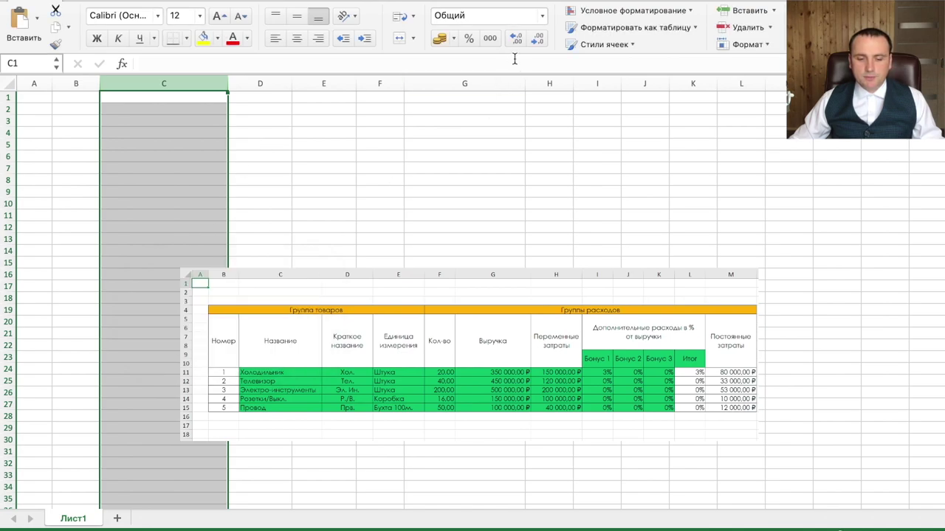
Step: Set column G's width to 28, then begin widening column H
click(473, 87)
right_click(473, 87)
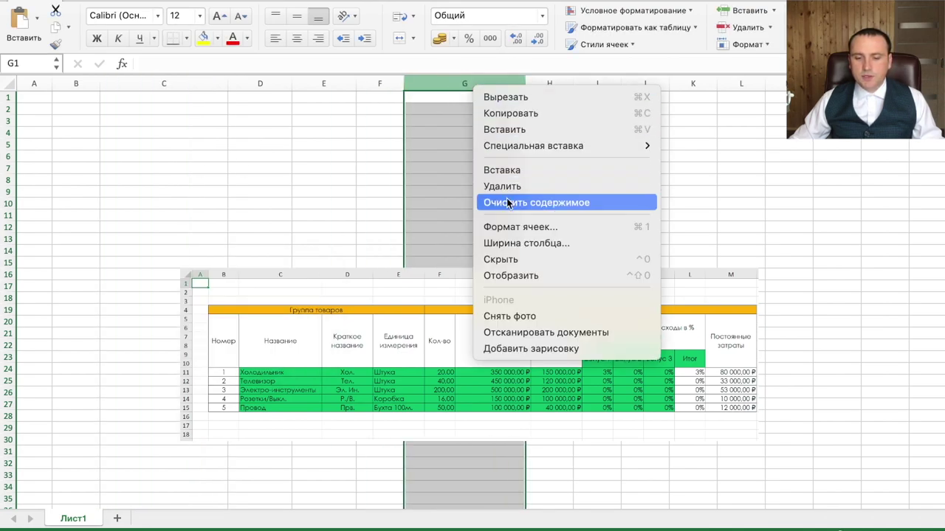
click(535, 243)
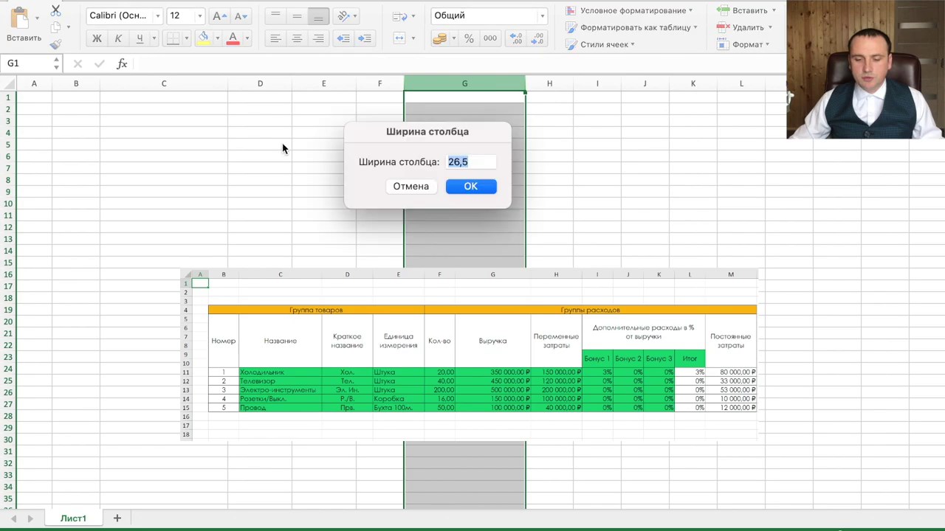
text(28)
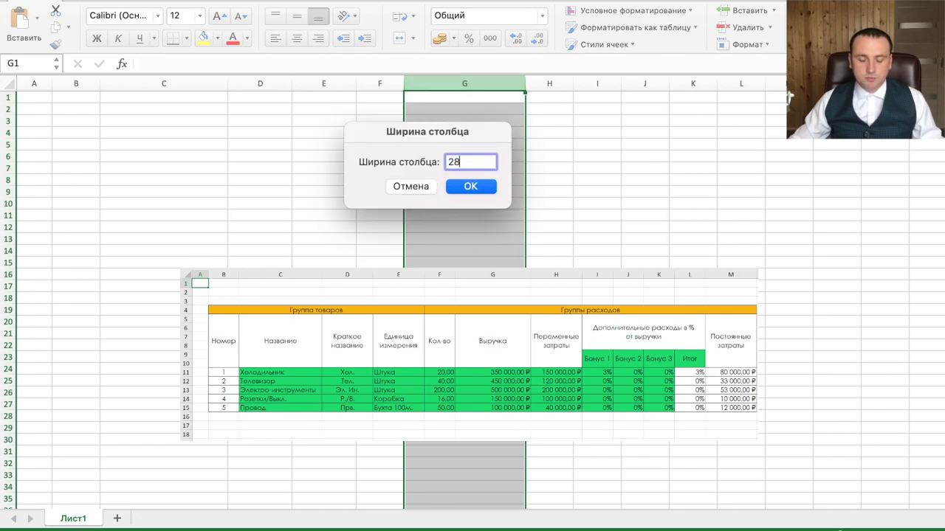
key(Return)
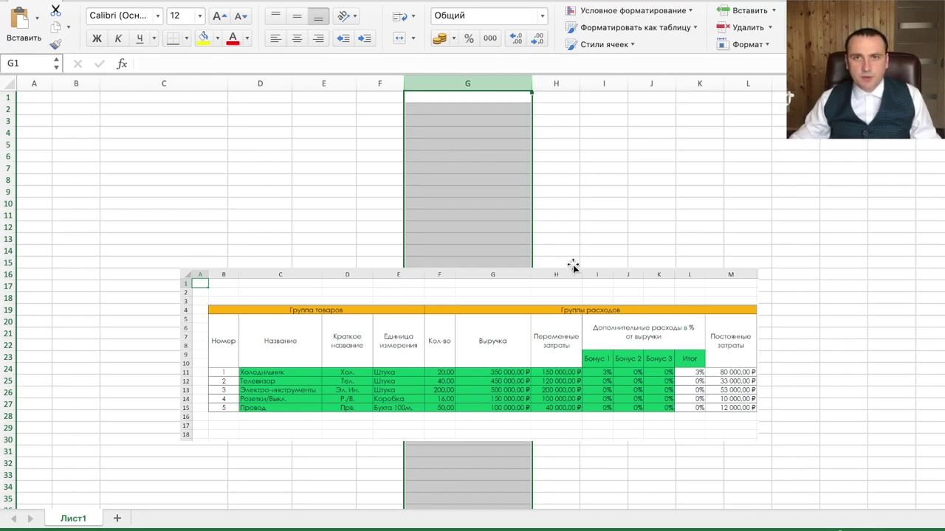
click(527, 310)
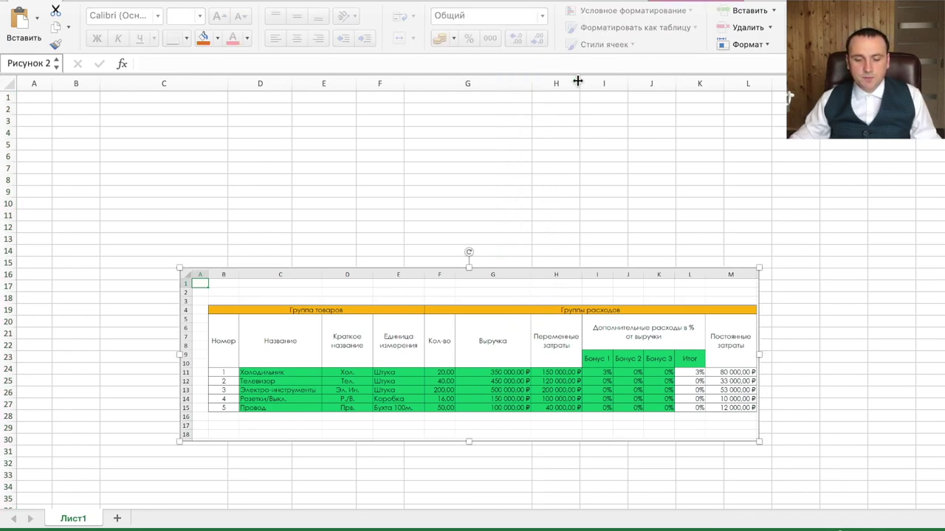
mouse_move(579, 81)
mouse_down()
mouse_move(594, 92)
mouse_move(846, 95)
mouse_up()
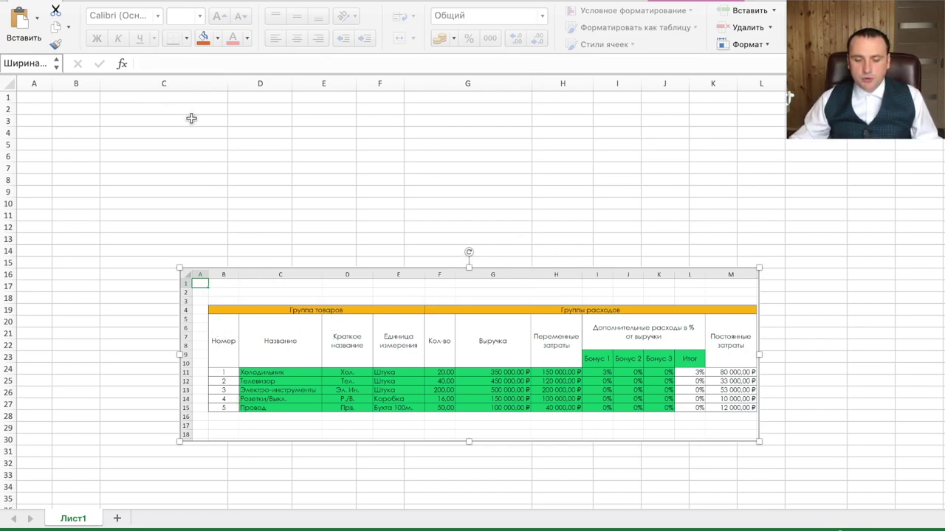
Step: Select the new table's cell block starting from cell B4
click(64, 134)
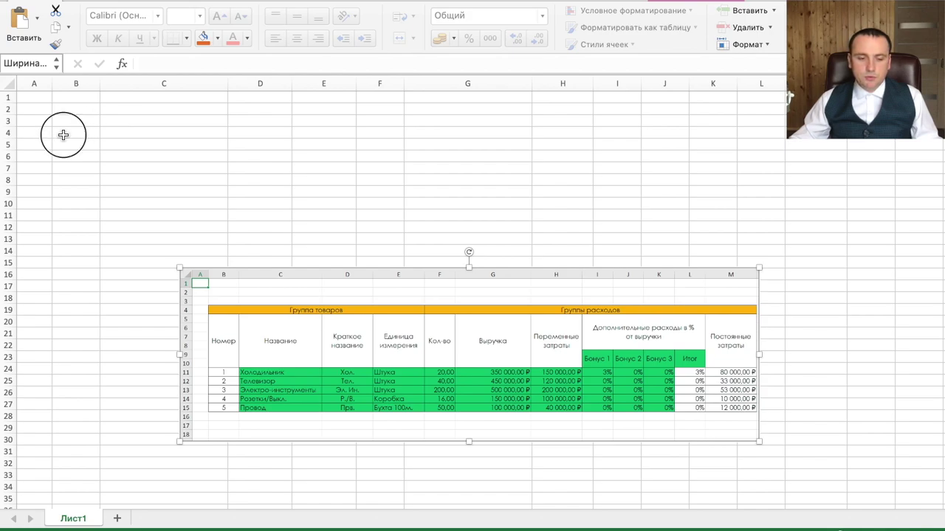
mouse_move(64, 134)
mouse_down()
mouse_move(797, 176)
mouse_move(810, 265)
mouse_up()
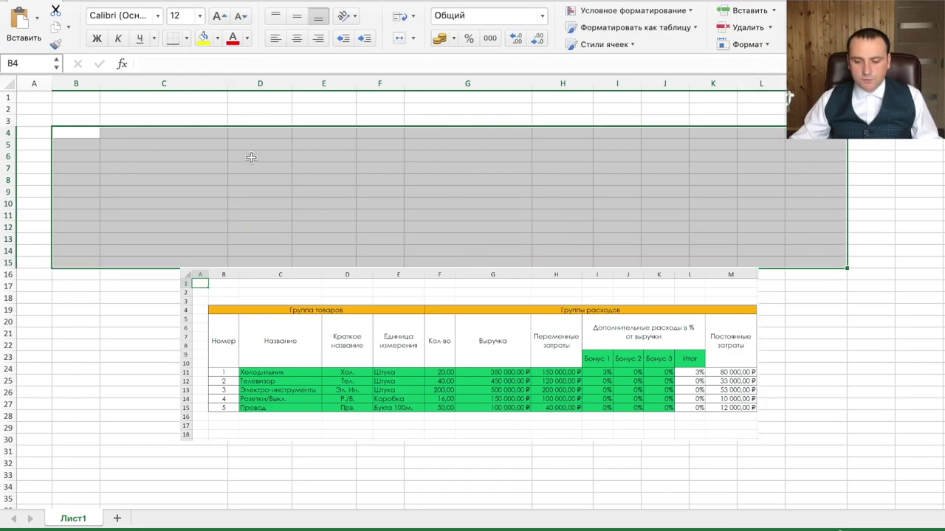
Step: Apply All Borders to B4:M15 and nudge the reference picture slightly lower
click(187, 38)
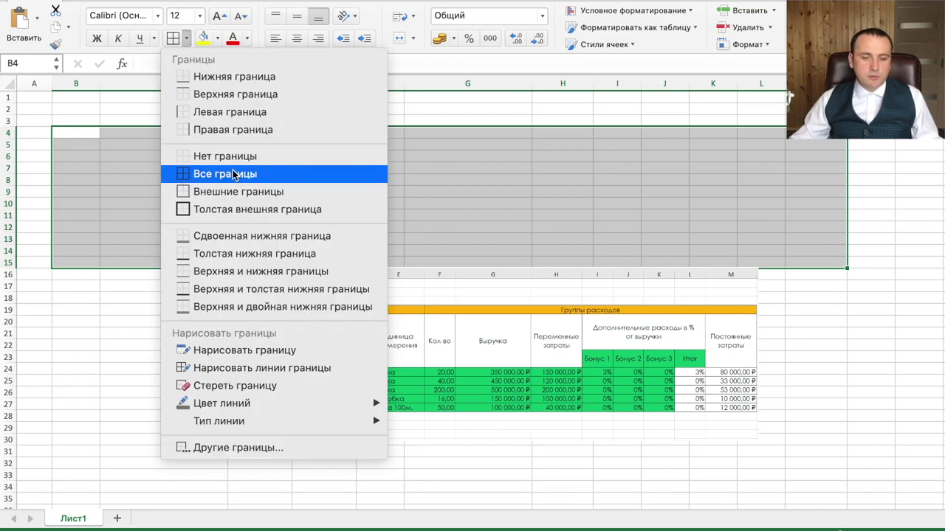
click(233, 174)
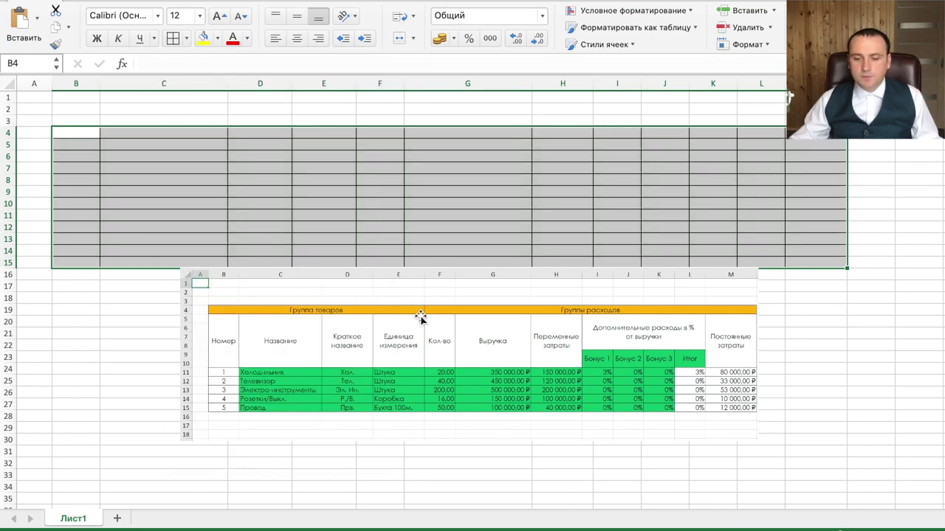
drag(432, 316, 434, 333)
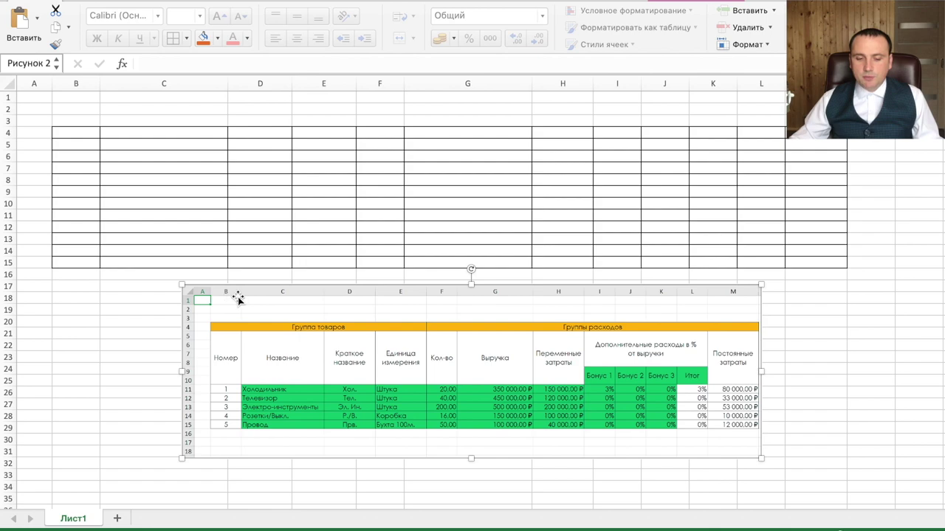
Step: Merge & Center B4:E4 and Merge Across F4:L4 for the two group headings
mouse_move(77, 134)
mouse_down()
mouse_move(379, 135)
mouse_move(339, 135)
mouse_up()
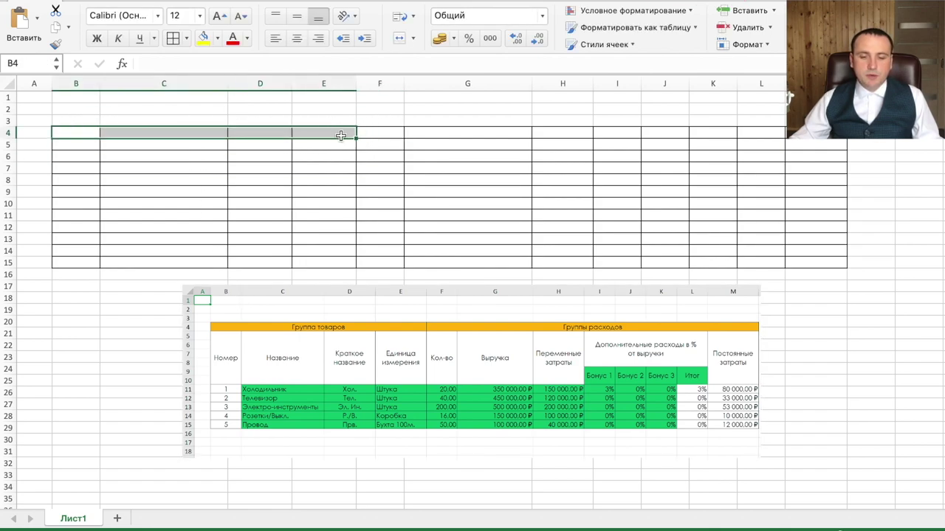
click(414, 40)
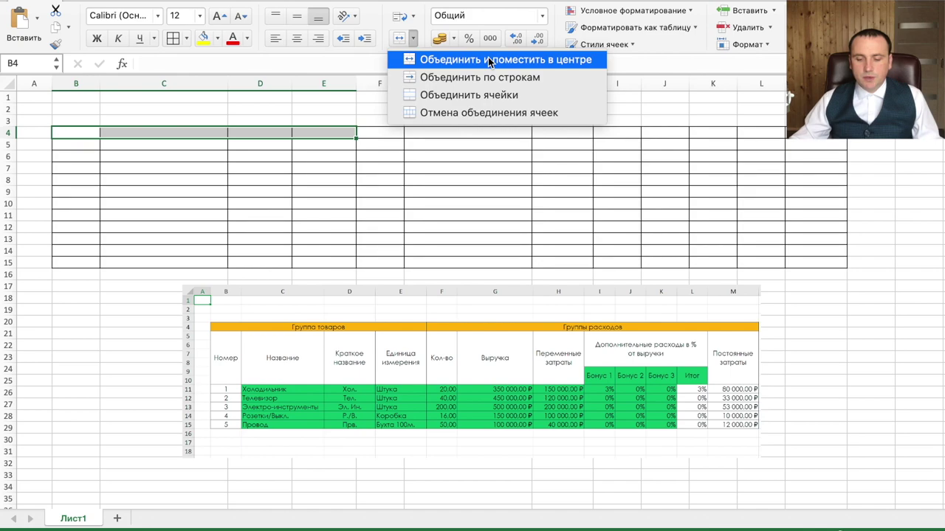
click(489, 62)
mouse_move(370, 131)
mouse_down()
mouse_move(657, 124)
mouse_move(783, 134)
mouse_up()
click(414, 40)
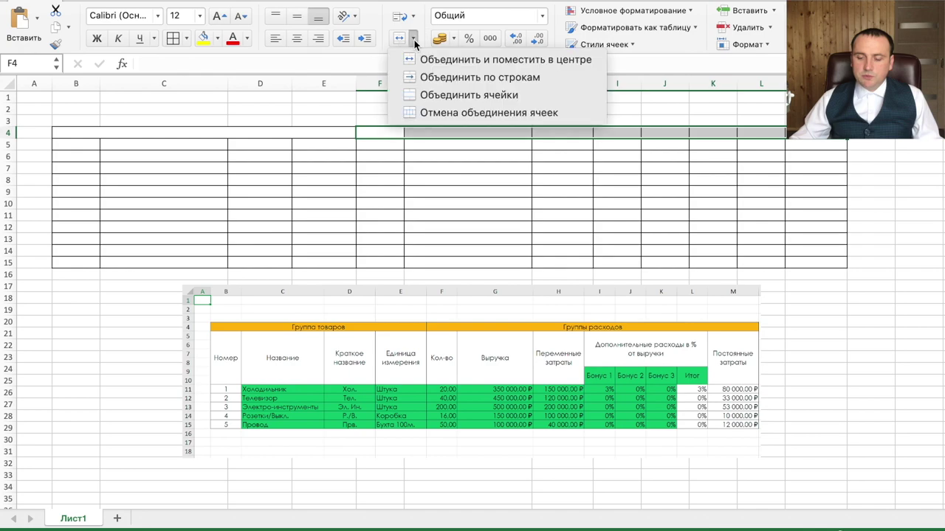
click(476, 86)
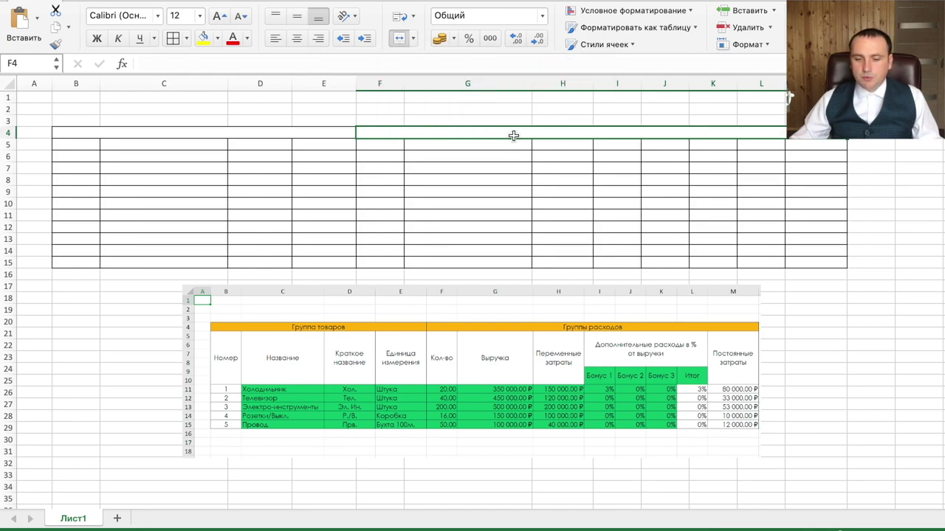
click(507, 182)
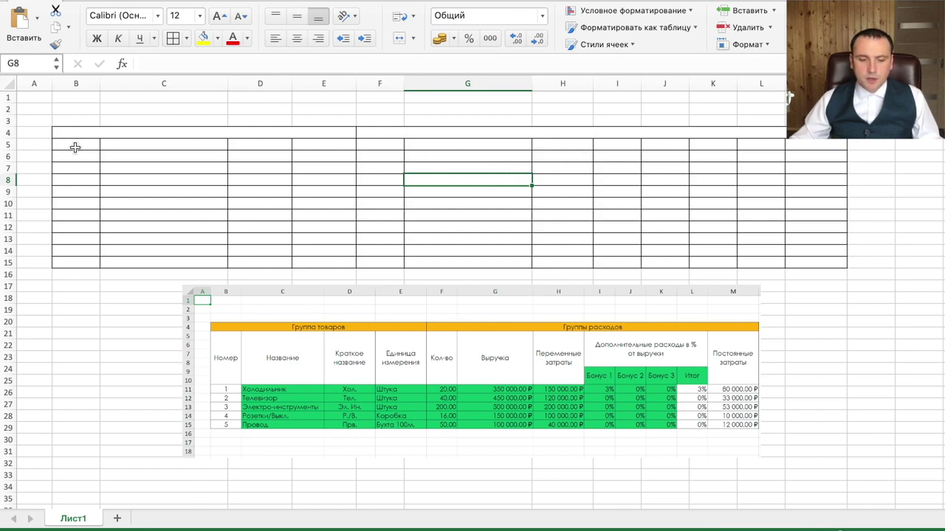
Step: Merge B5:B10 vertically, then repeat the merge for columns C, D, E and F
drag(75, 148, 73, 193)
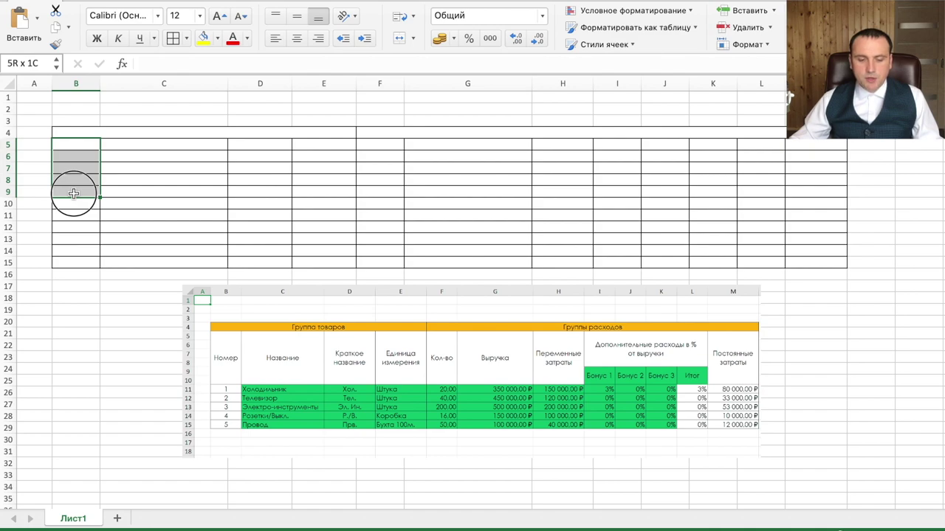
drag(73, 193, 74, 200)
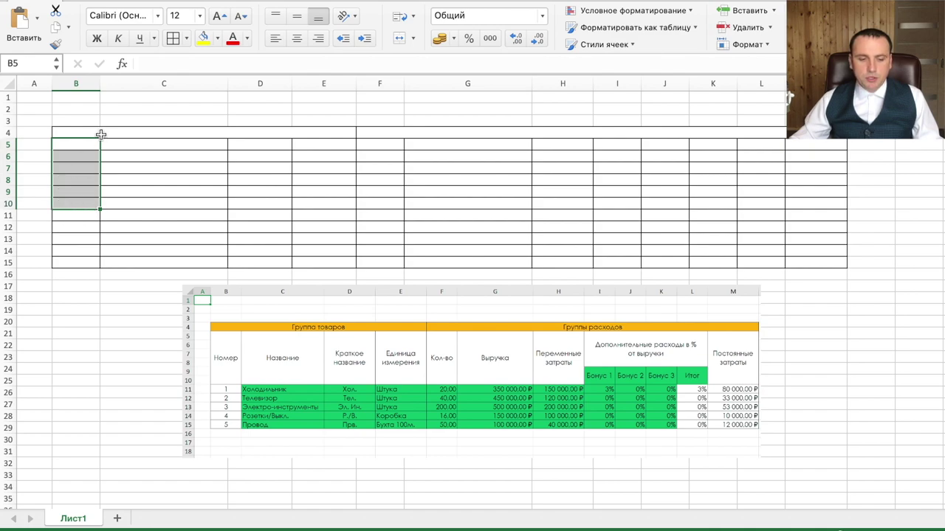
click(390, 39)
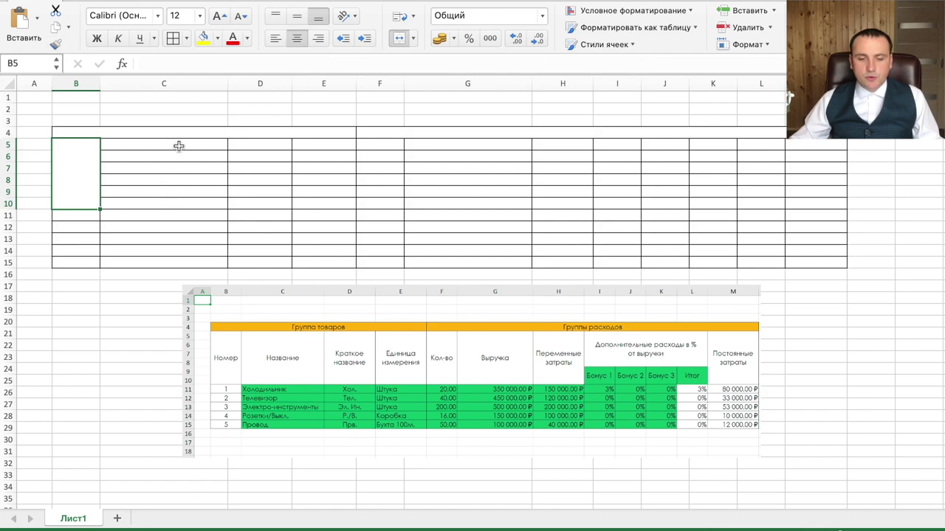
drag(178, 146, 172, 201)
key(super+y)
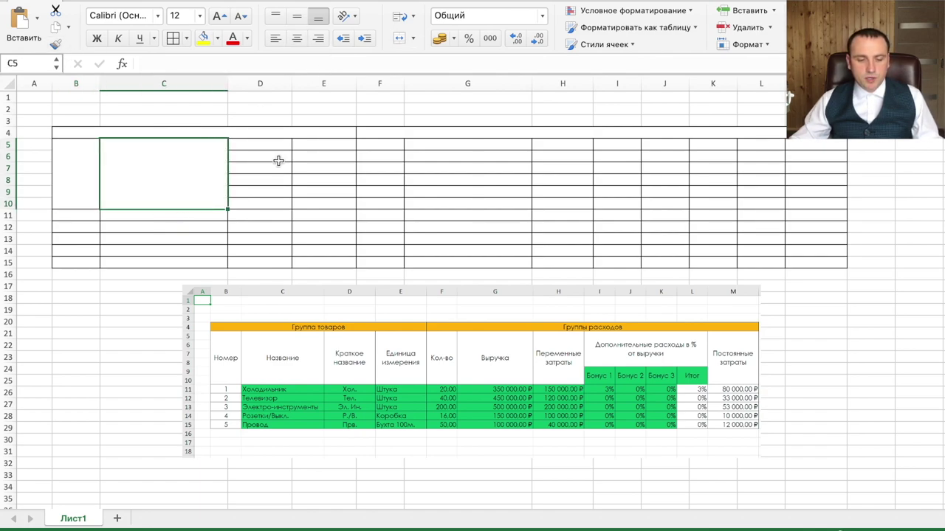
drag(262, 148, 274, 207)
key(super+y)
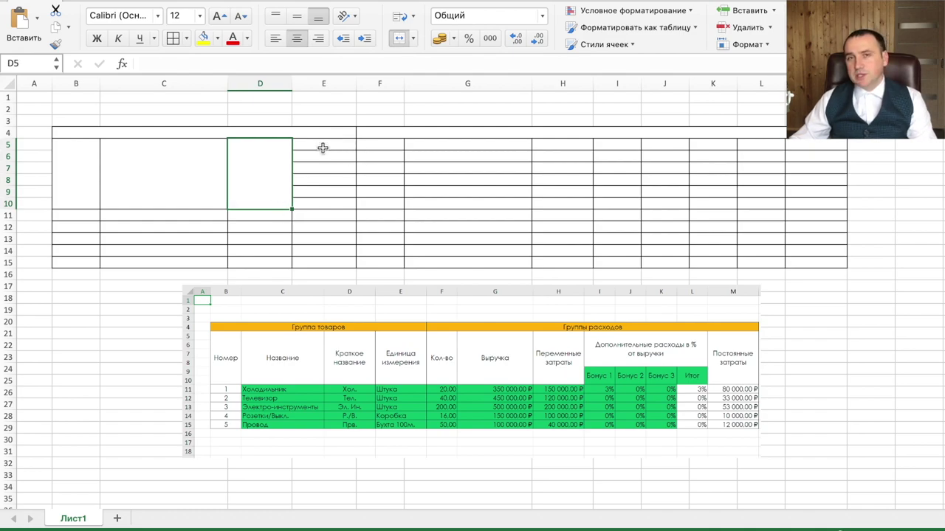
drag(323, 148, 327, 207)
key(super+y)
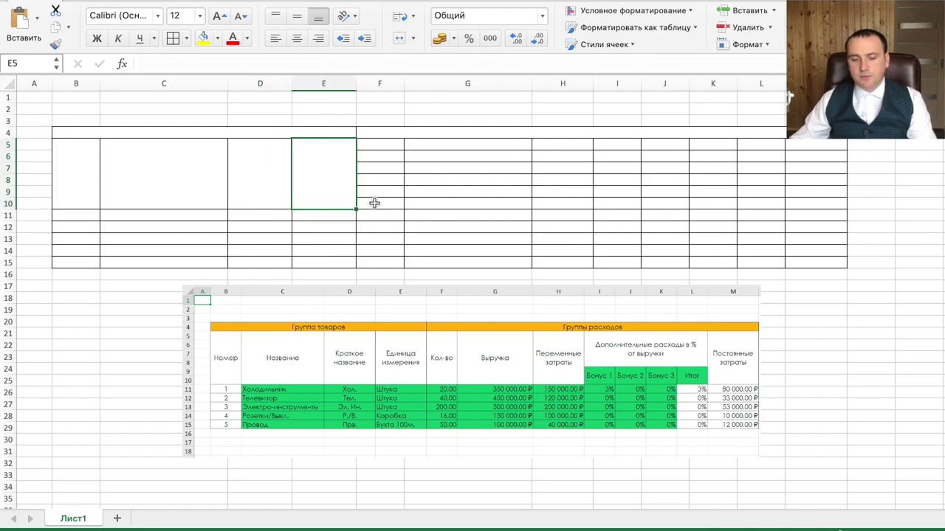
drag(380, 148, 380, 200)
key(super+y)
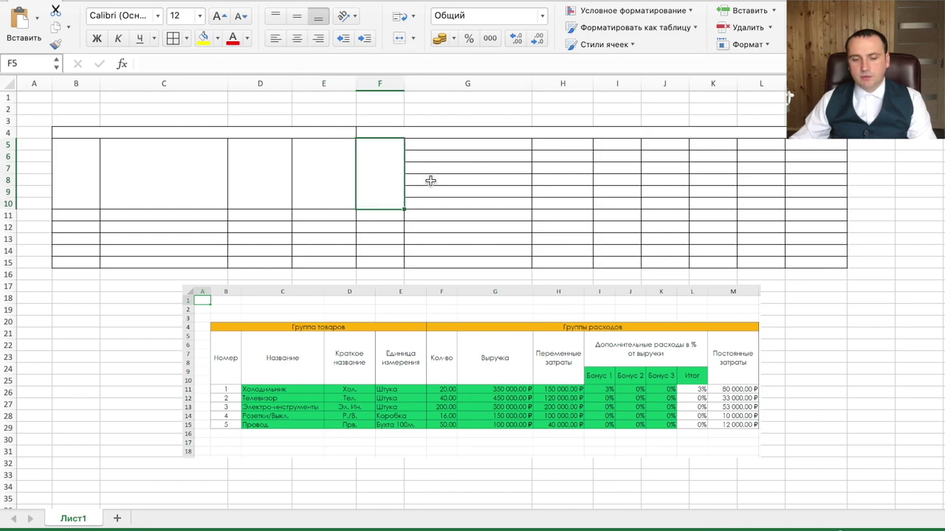
Step: Paint F5's merged format onto G5:G10, then back out of the recent merges
drag(442, 150, 449, 201)
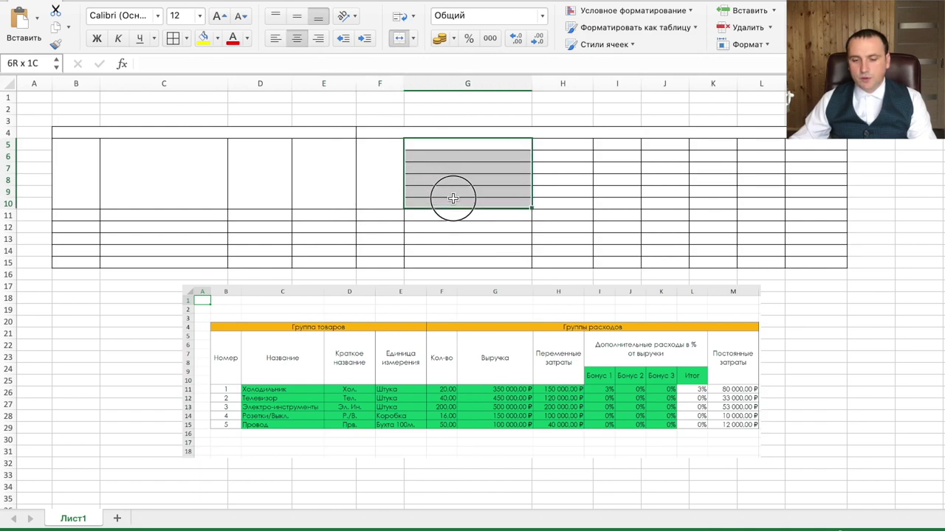
click(380, 159)
click(53, 46)
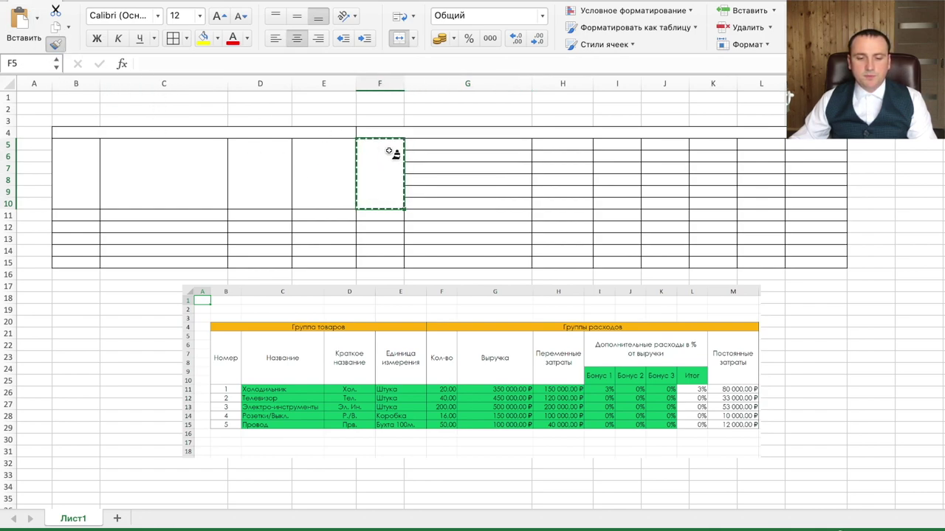
click(472, 147)
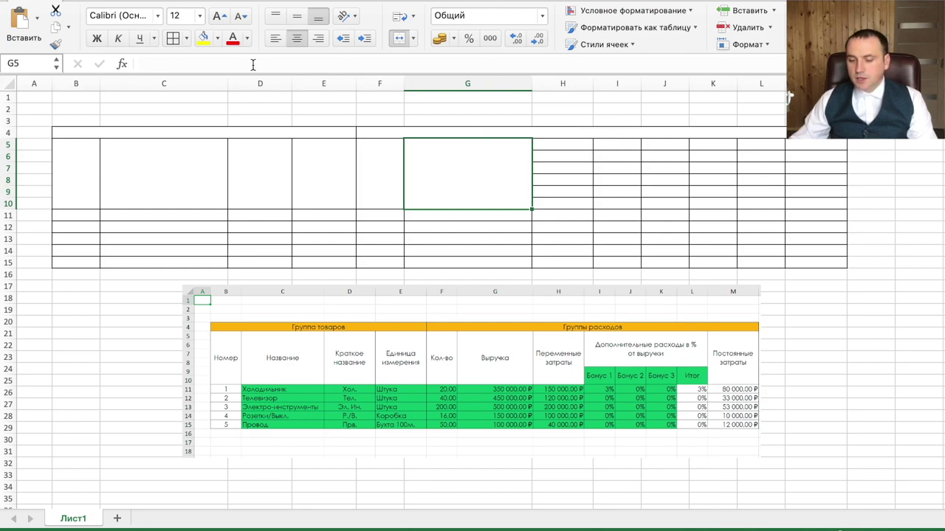
key(Left)
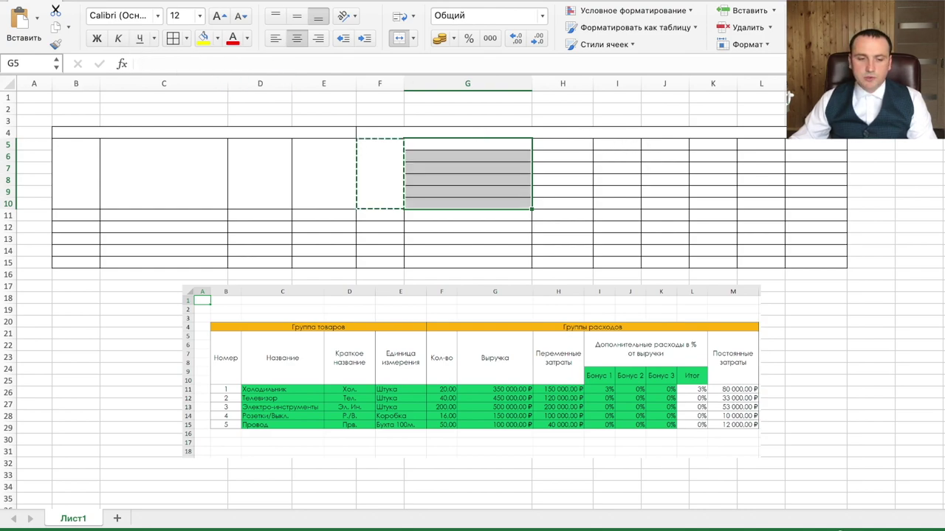
key(ctrl+c)
key(Left)
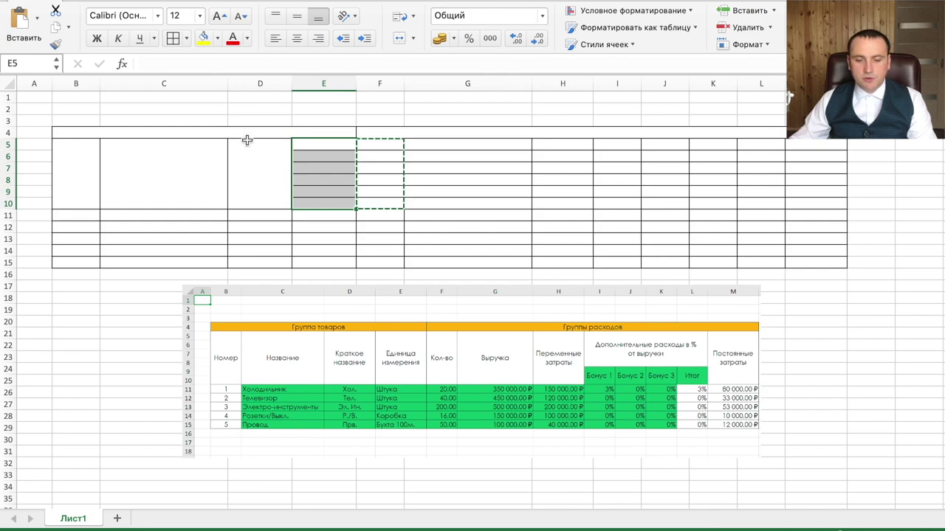
Step: Use Format Painter from D5:D10 on columns E and F, and undo the misaligned G6:G11 merge
click(263, 158)
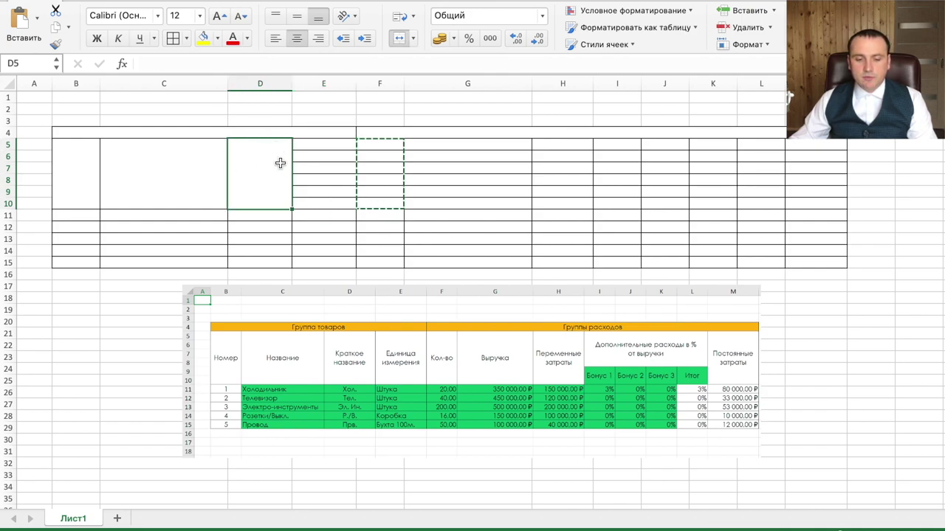
click(55, 43)
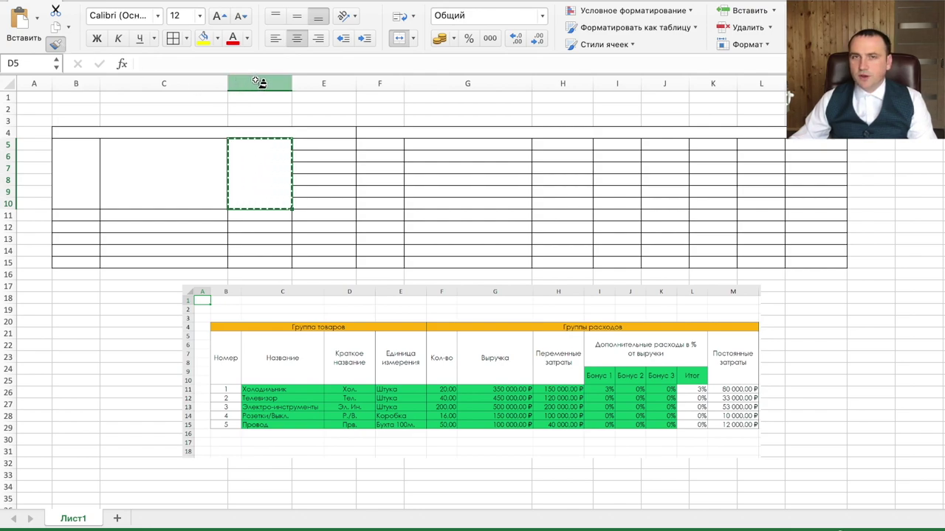
click(332, 148)
click(383, 149)
click(484, 152)
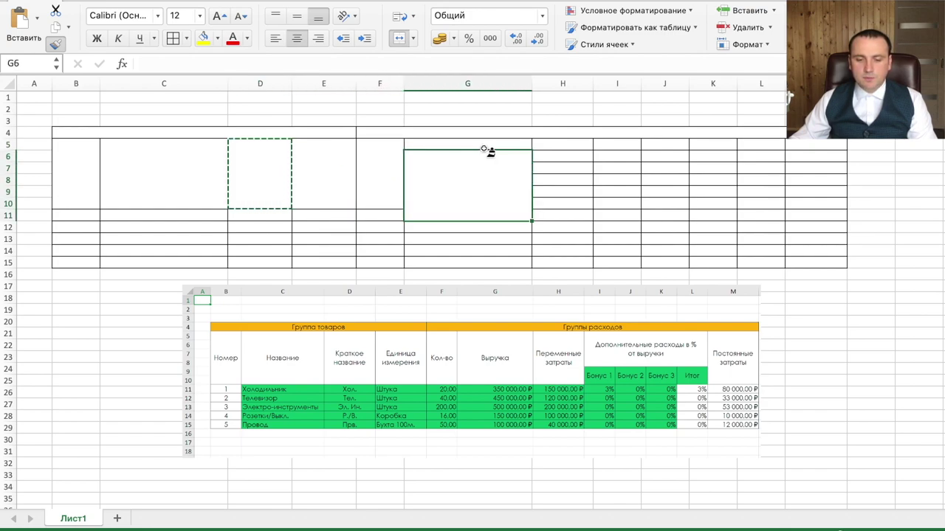
key(ctrl+z)
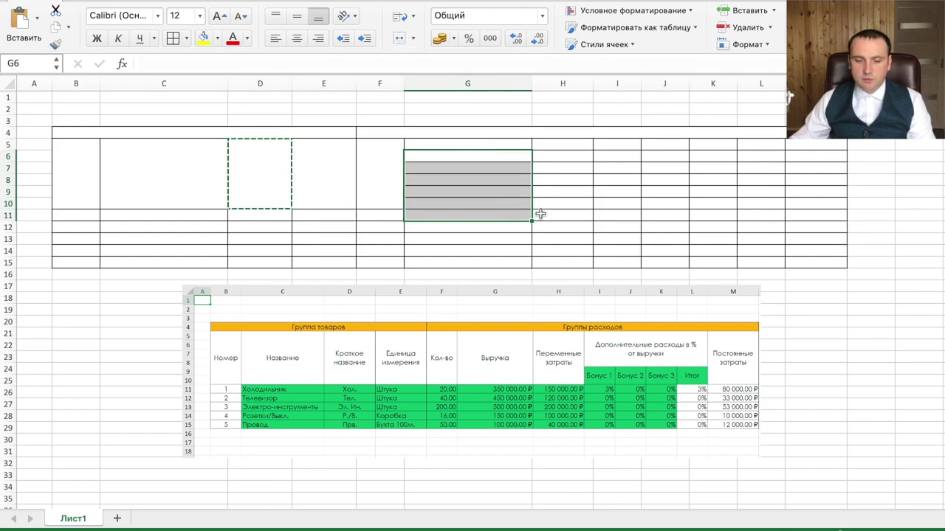
Step: Copy D5:D10's merged format onto G5:G10, H5:H10 and M5:M10
click(288, 159)
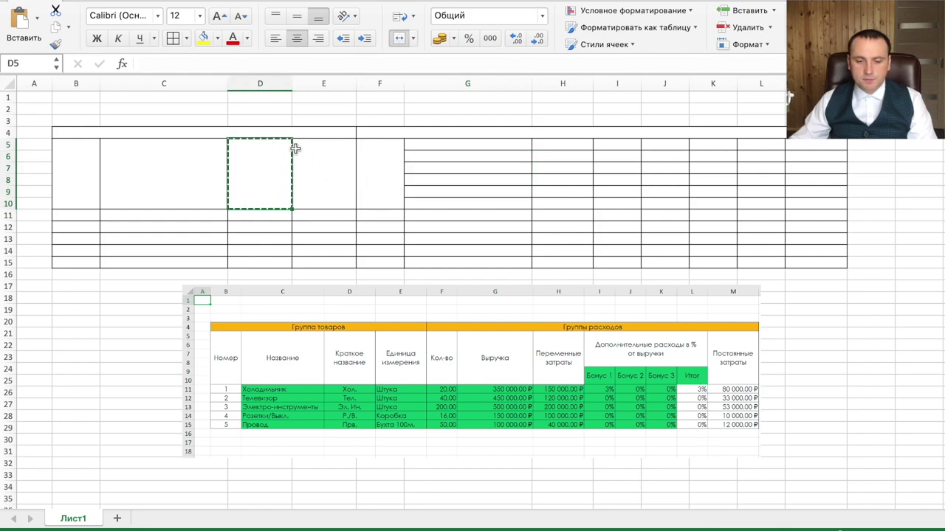
click(57, 45)
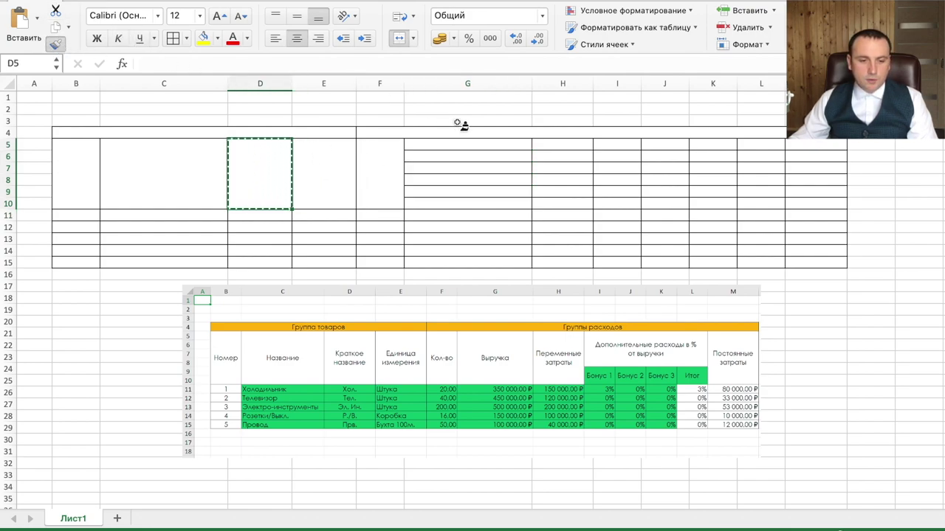
click(487, 147)
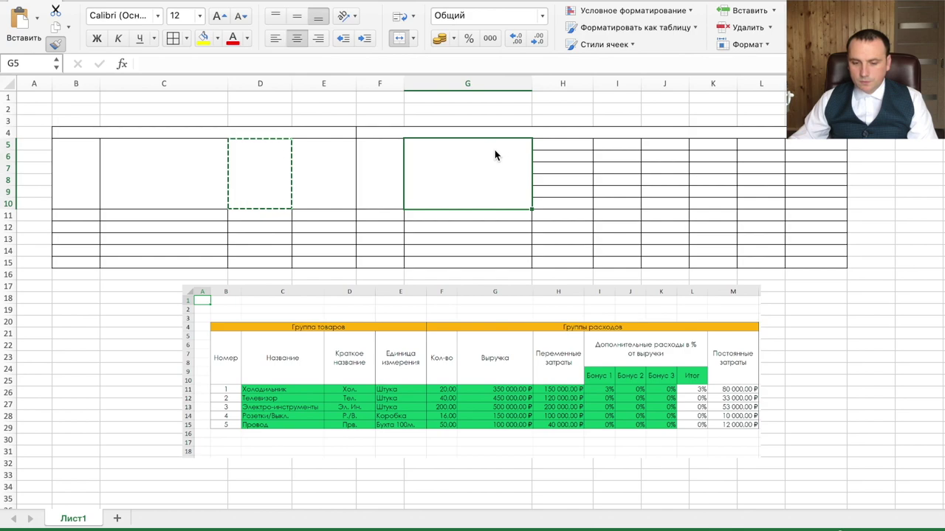
click(555, 148)
click(822, 147)
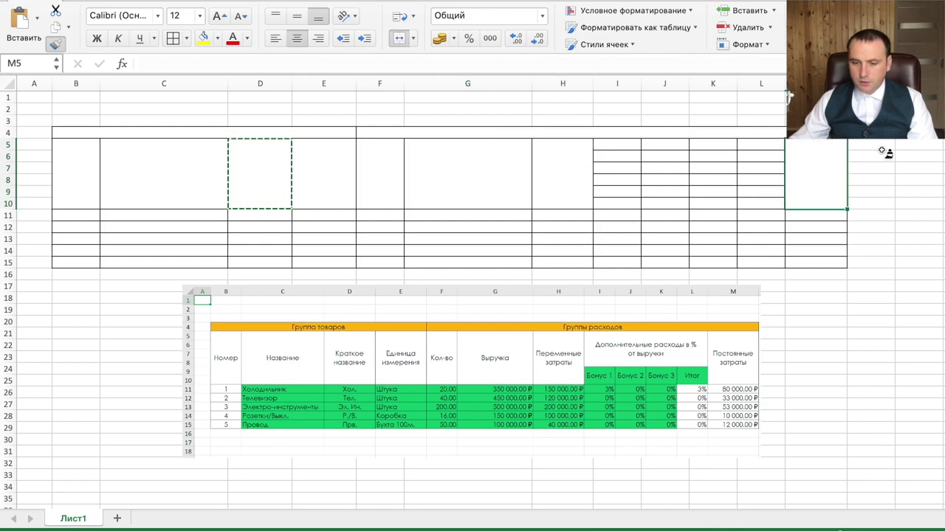
Step: Merge I9:I10 and fill it across so J9:L10 are merged the same way
click(55, 44)
drag(612, 192, 614, 201)
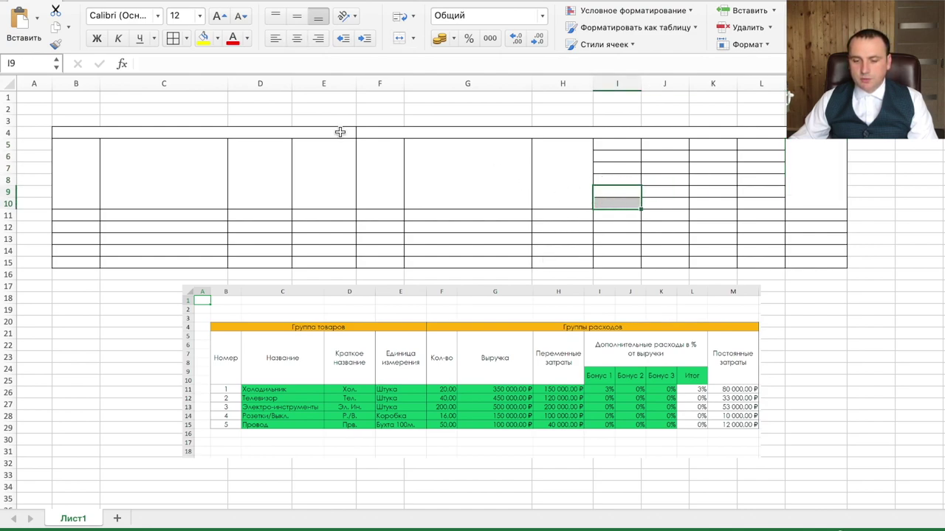
click(399, 37)
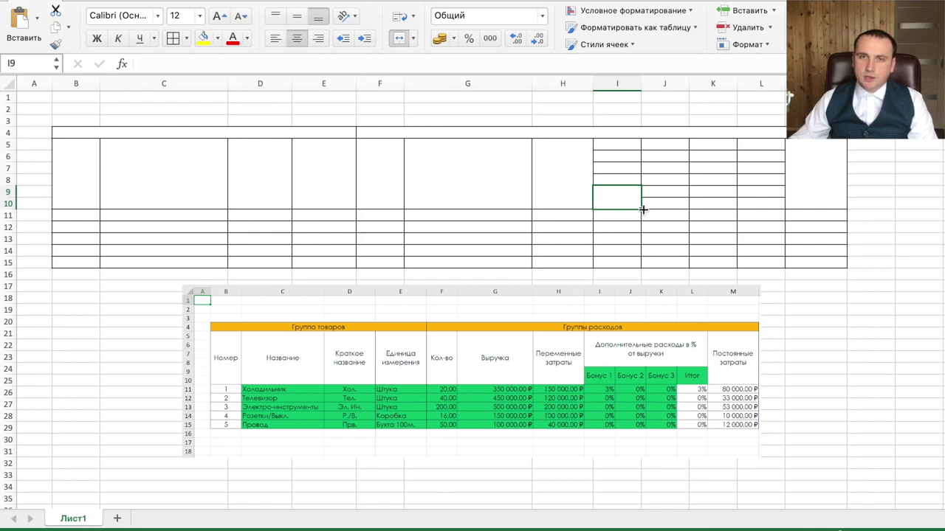
drag(641, 209, 770, 207)
click(654, 200)
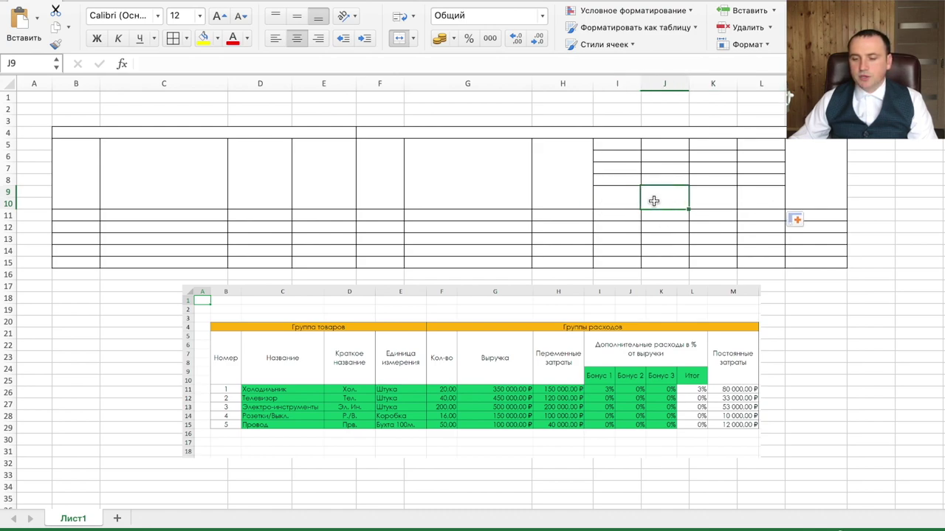
click(727, 198)
click(749, 200)
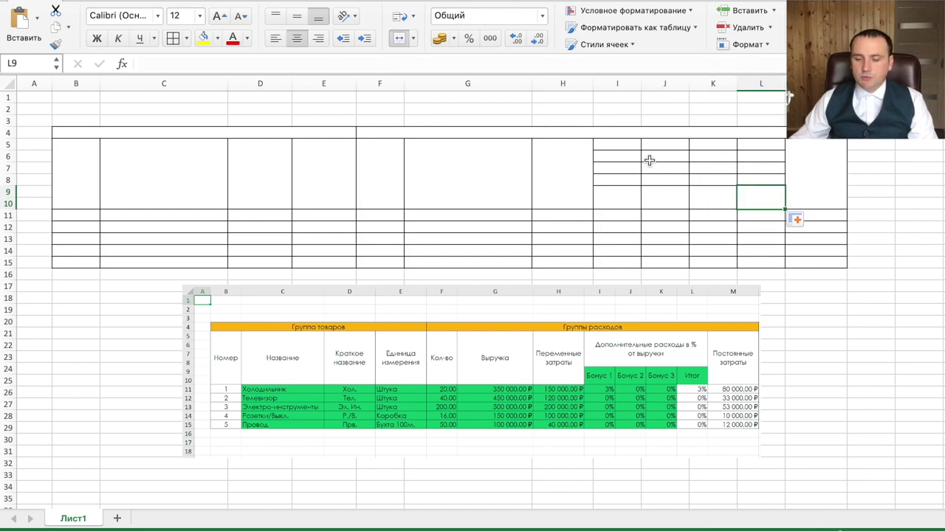
Step: Merge I5:L8 into one heading block above the bonus sub-headers
drag(612, 146, 753, 178)
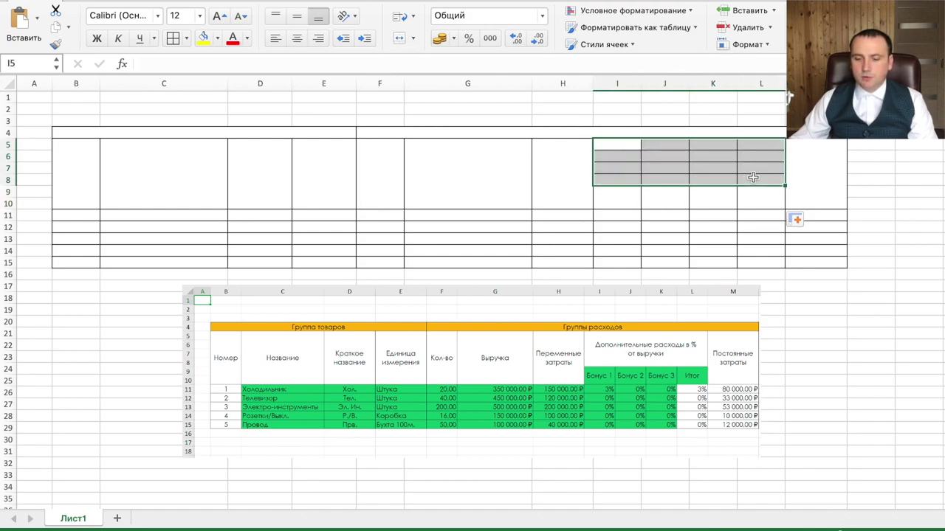
click(396, 37)
click(542, 195)
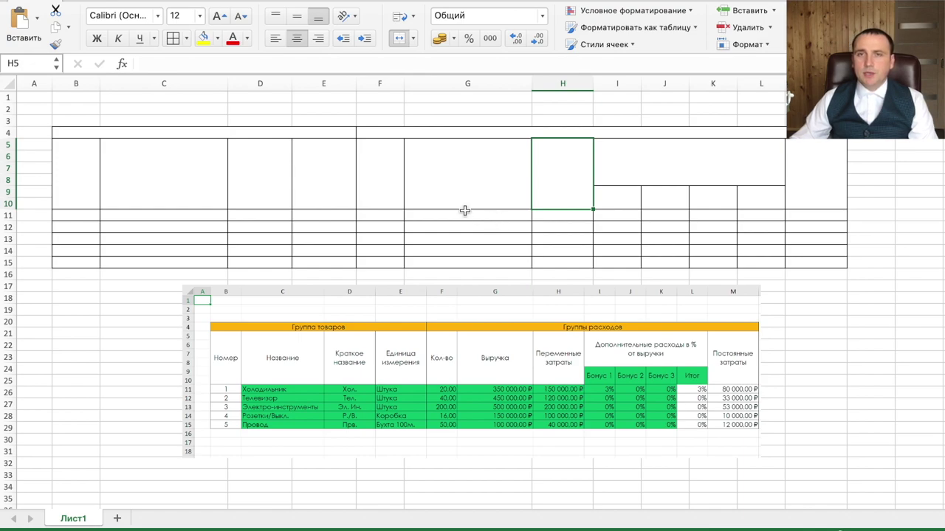
drag(76, 131, 665, 263)
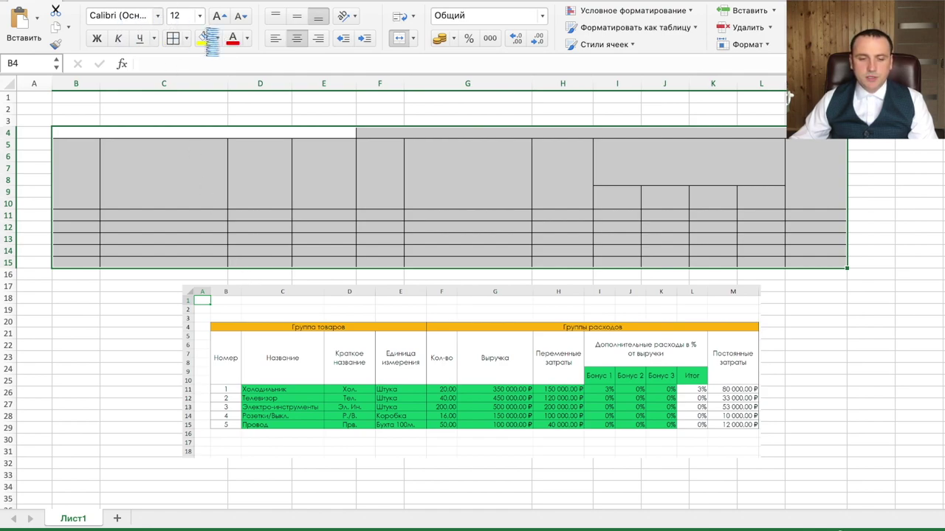
Step: Apply the Century Gothic font to the selected table
click(157, 15)
mouse_move(145, 145)
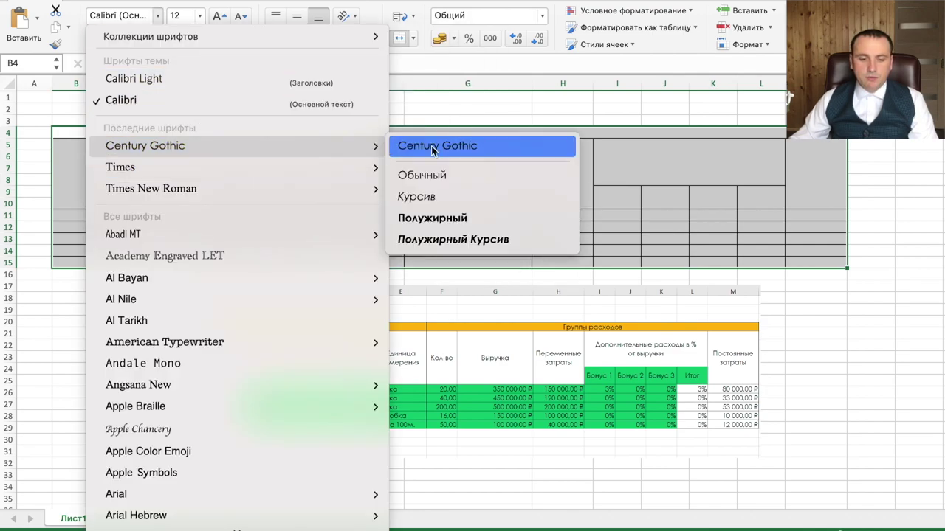
click(432, 148)
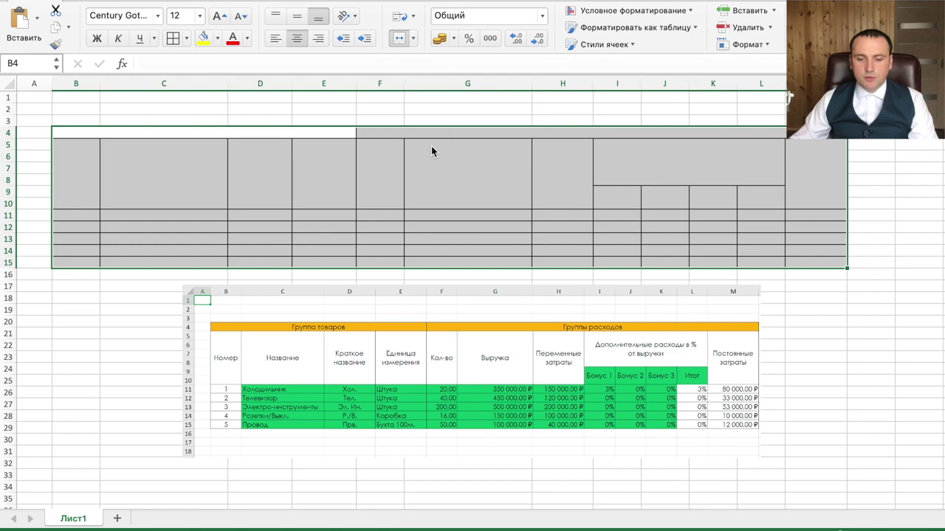
click(432, 148)
Step: Fill the group-header row B4:L4 orange
drag(202, 135, 375, 135)
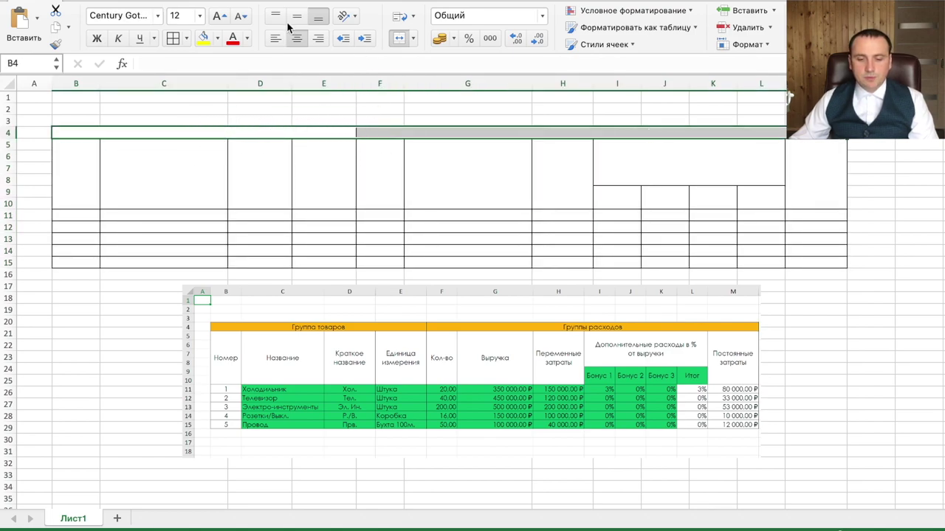
click(217, 38)
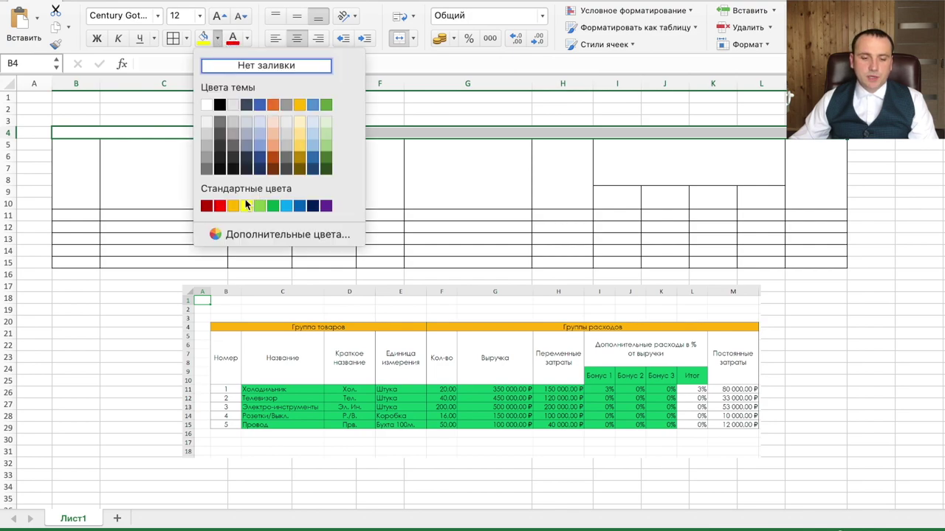
click(233, 206)
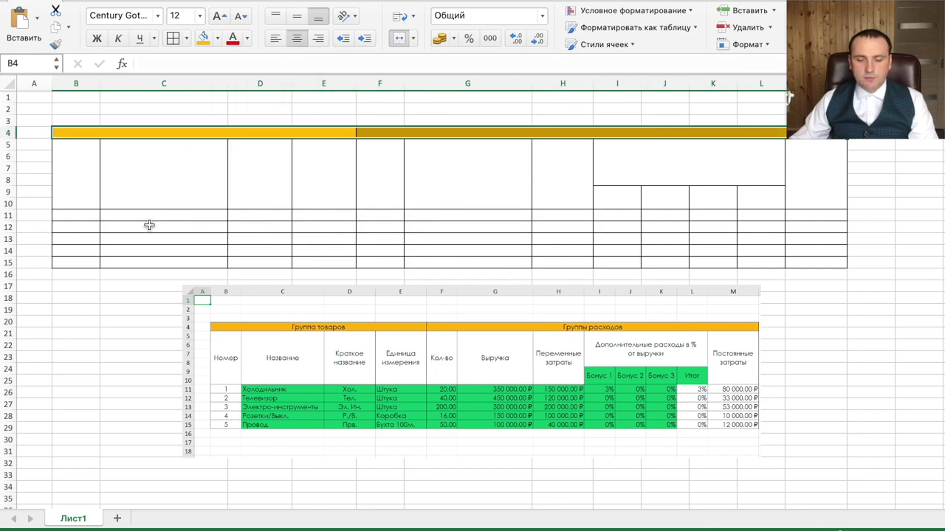
drag(131, 219, 690, 261)
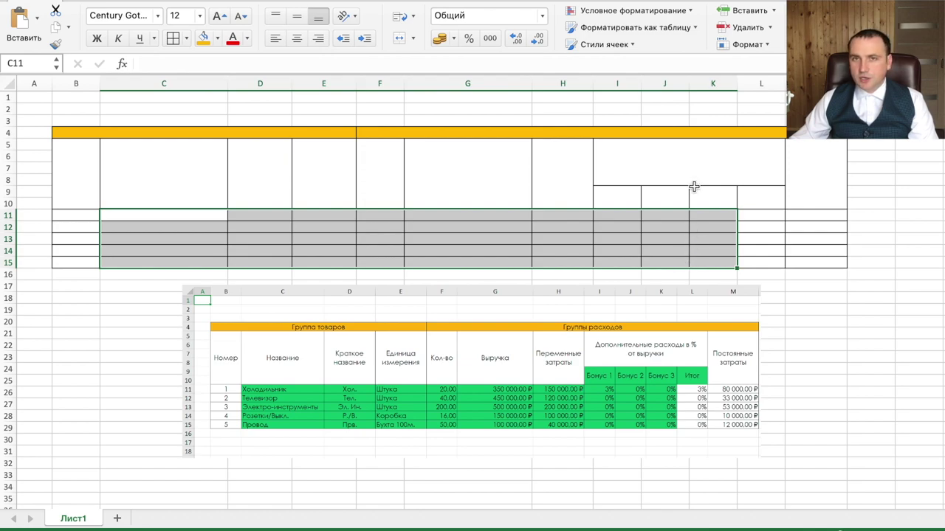
Step: Select the data area C11:K15 together with the bonus sub-header cells I9:L9
drag(618, 200, 753, 203)
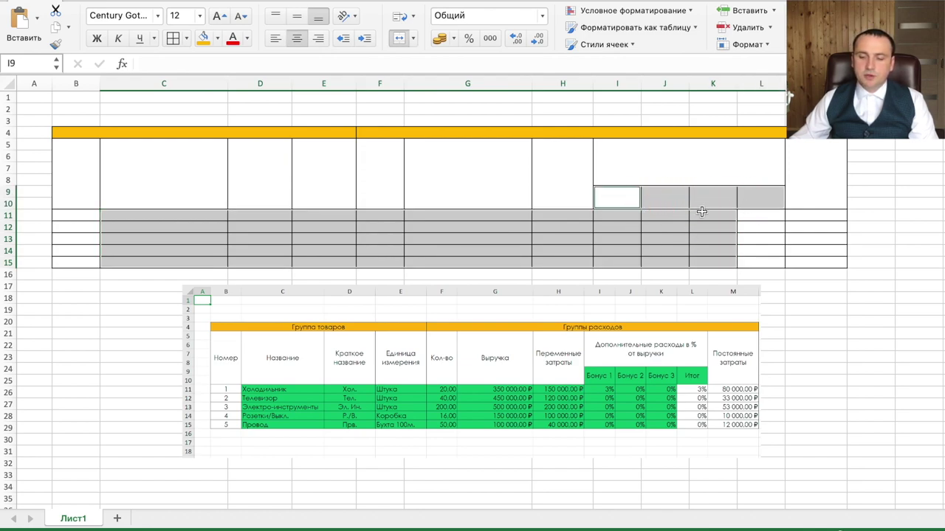
click(534, 228)
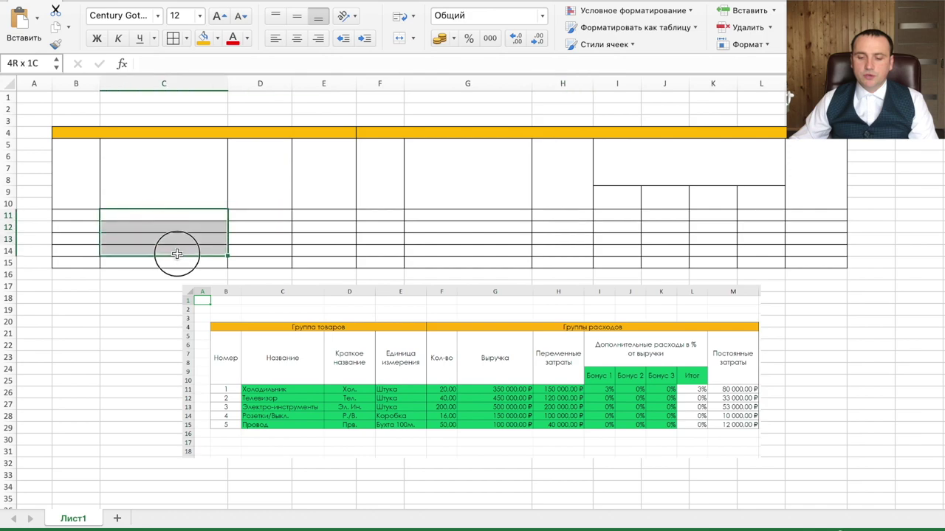
drag(127, 221, 181, 259)
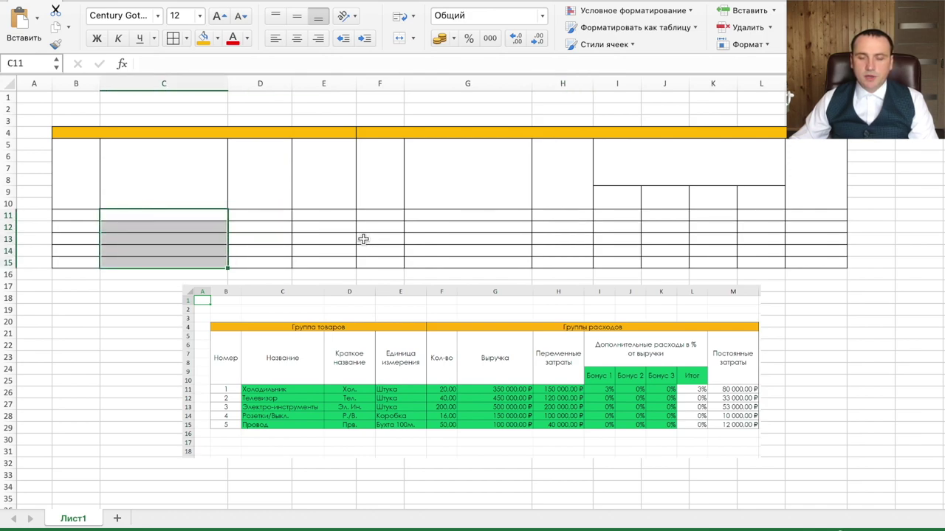
drag(443, 215, 451, 259)
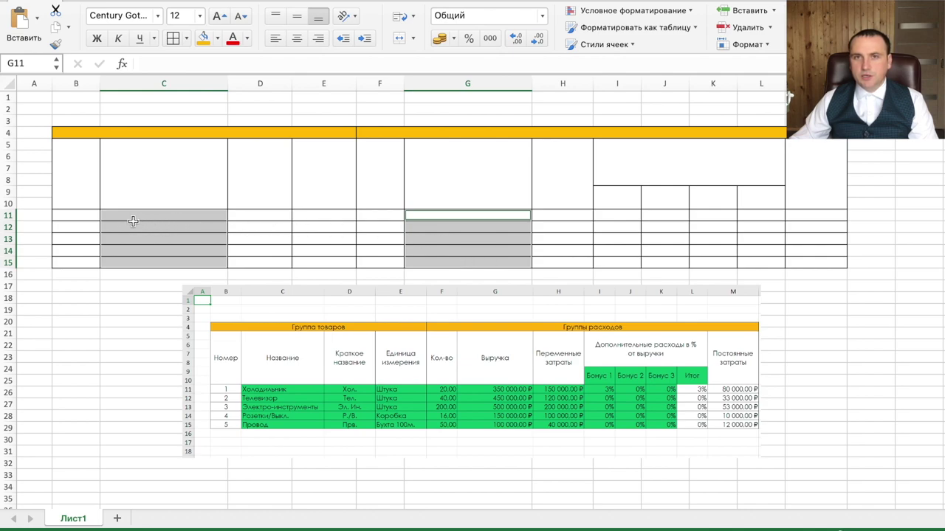
drag(133, 222, 683, 265)
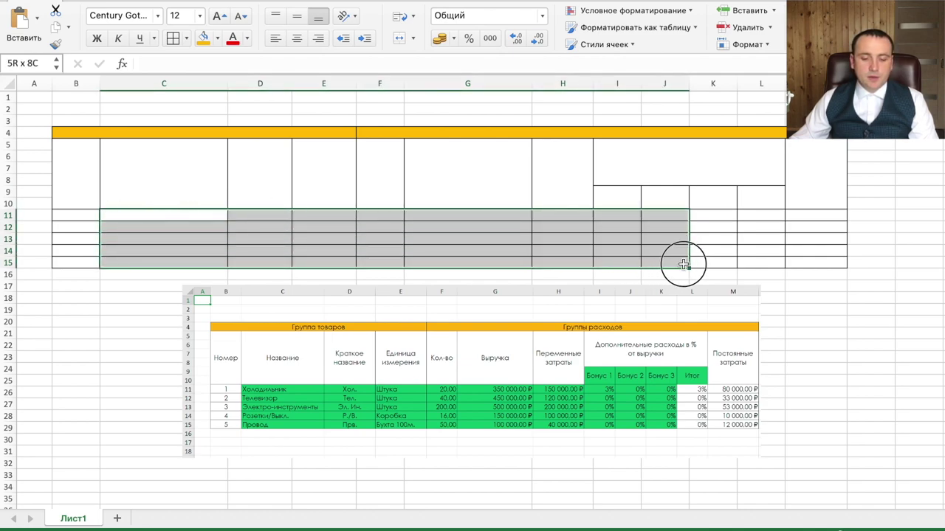
drag(684, 264, 713, 264)
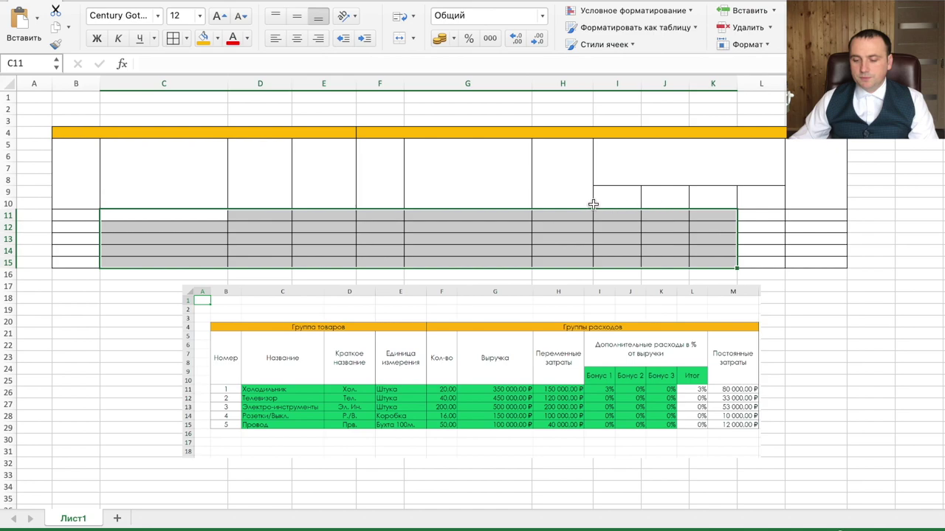
drag(601, 197, 746, 198)
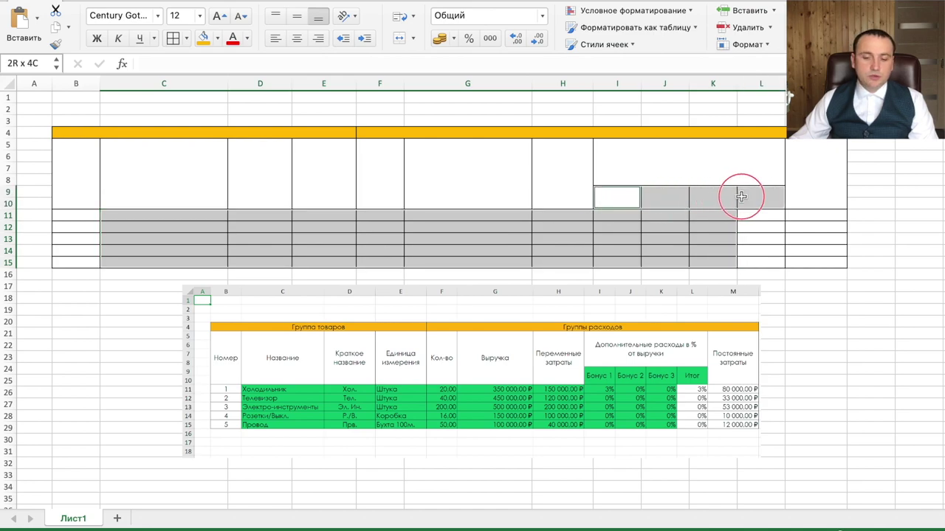
Step: Fill the selected cells with a bright green
click(218, 38)
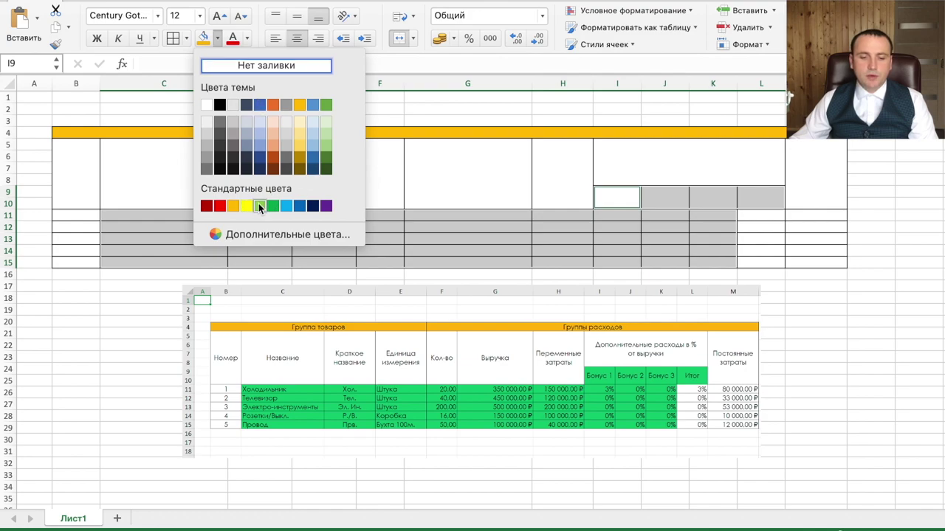
click(259, 206)
click(218, 40)
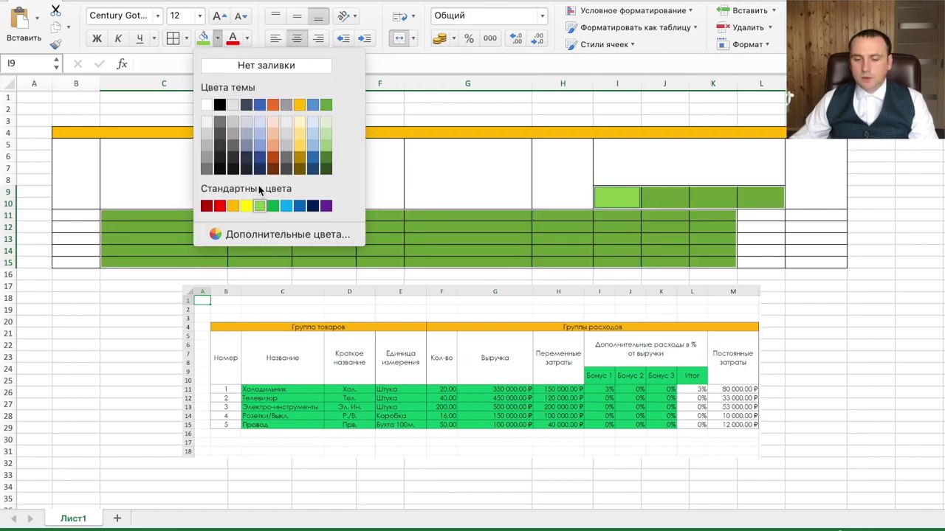
click(273, 206)
click(512, 249)
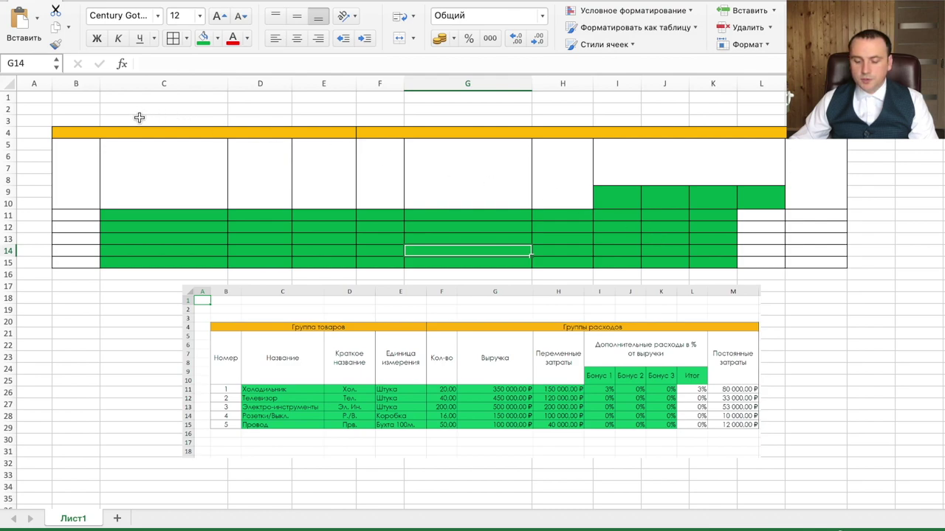
drag(76, 133, 614, 164)
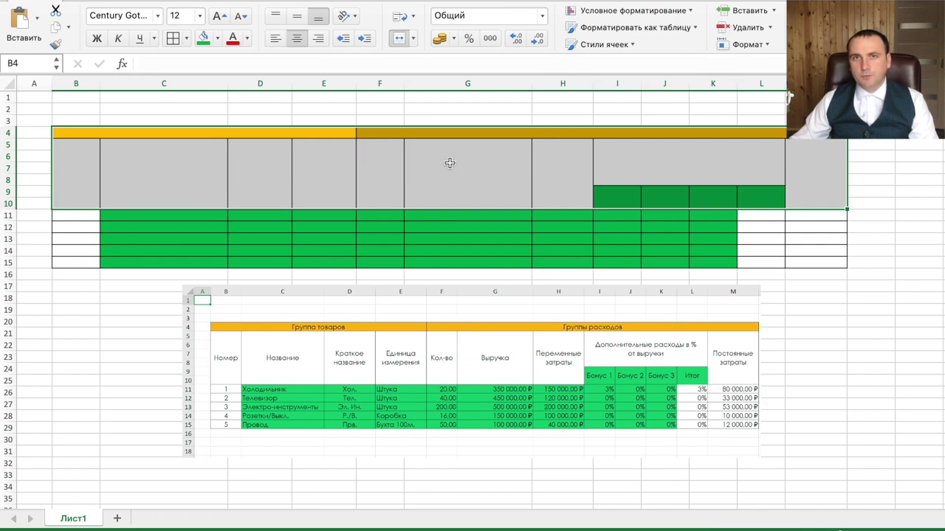
Step: Enter the Название heading in C5 and centre it vertically and horizontally
click(144, 167)
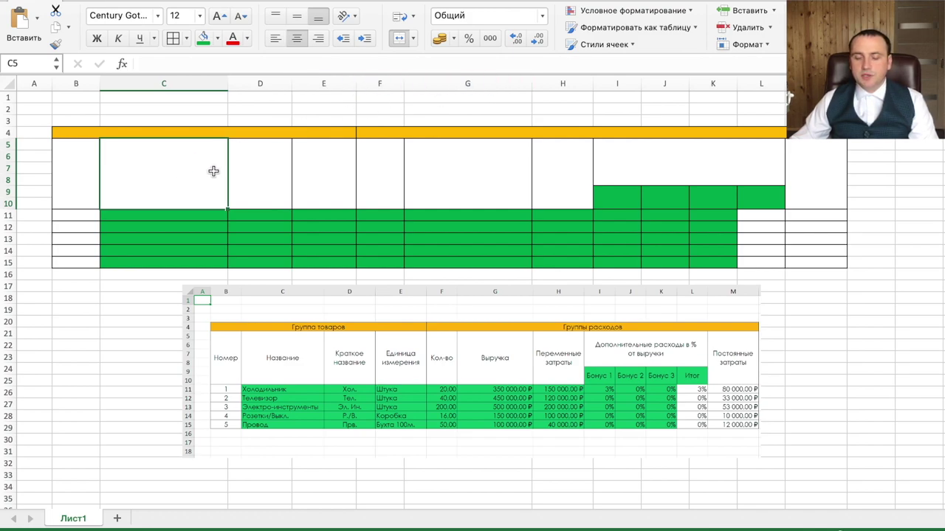
text(Название)
key(Return)
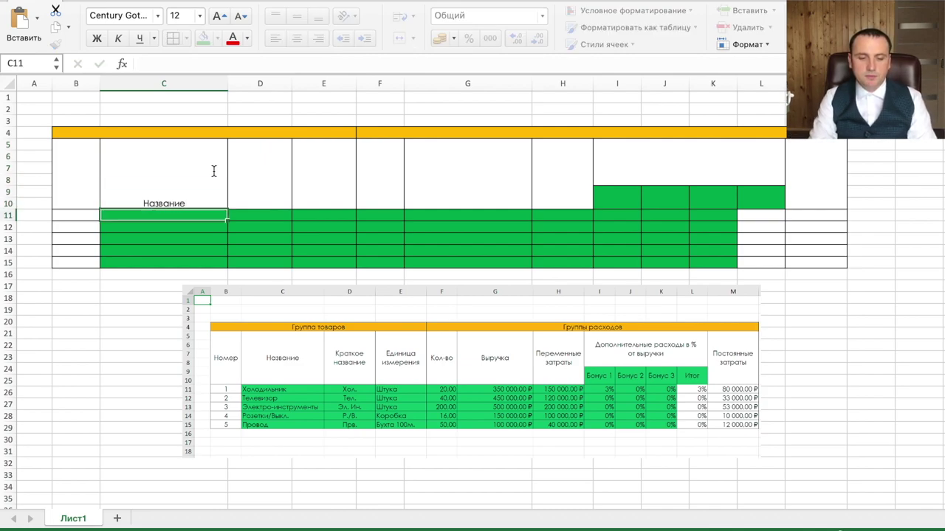
click(213, 171)
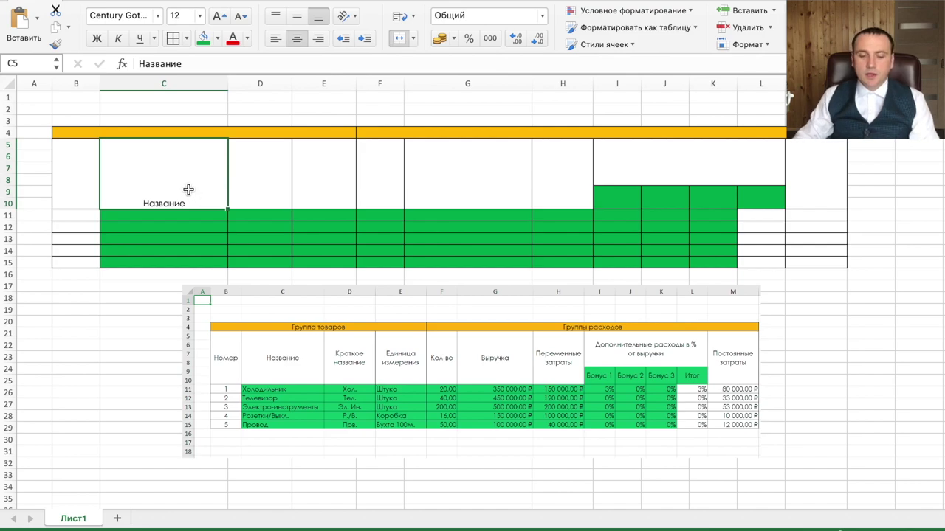
click(296, 20)
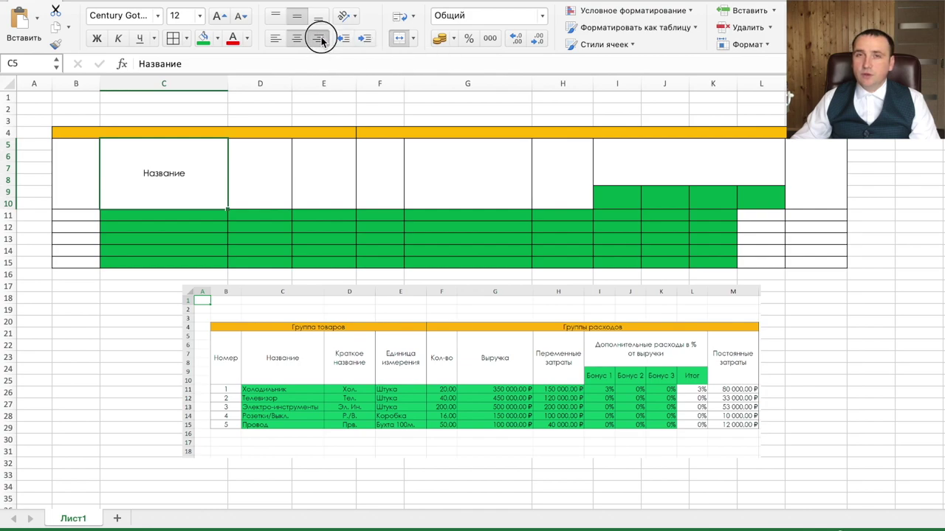
click(318, 38)
click(273, 40)
click(299, 38)
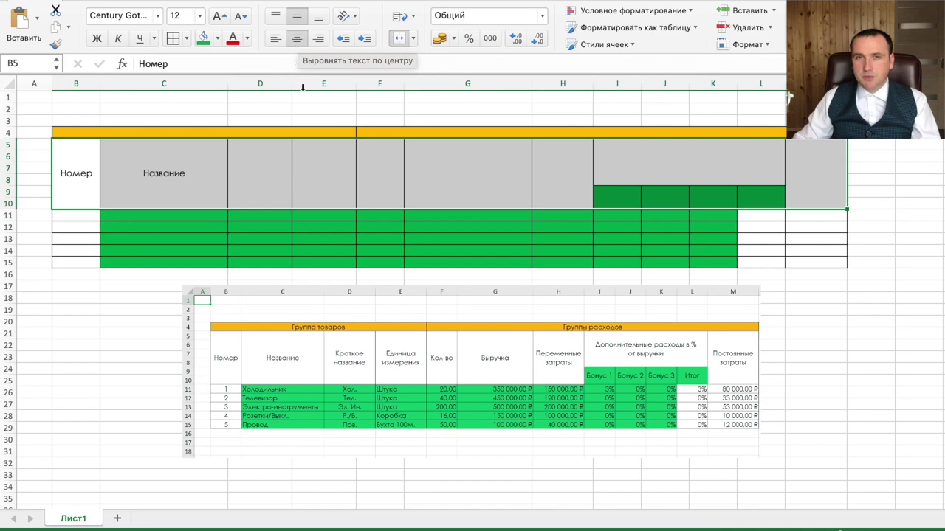
Step: Enter the headings Краткое название in D5 and Единица измерения in E5
click(268, 165)
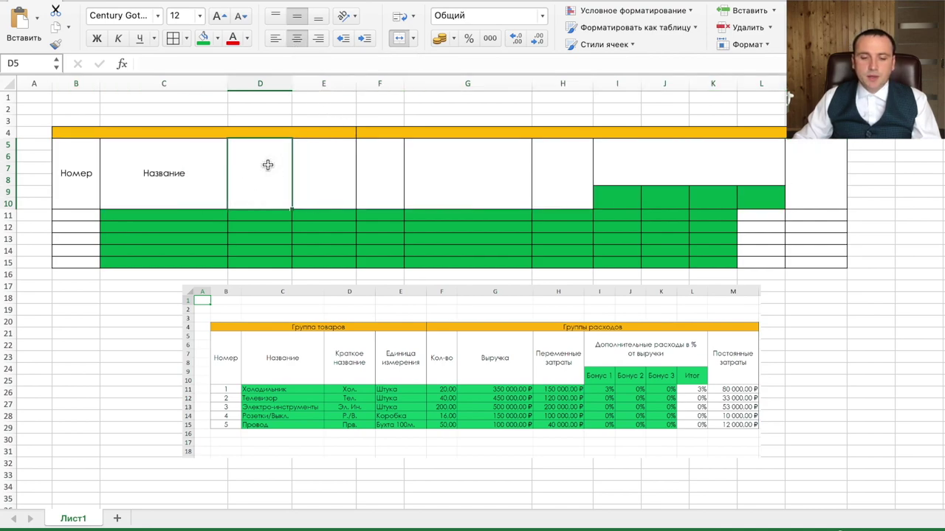
text(Кра)
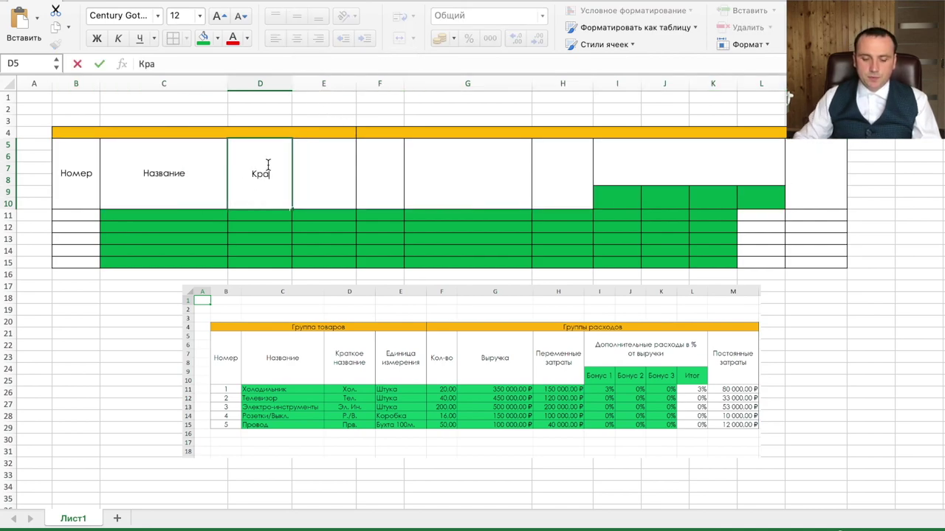
text(ктео)
key(BackSpace)
key(BackSpace)
key(BackSpace)
text(кое)
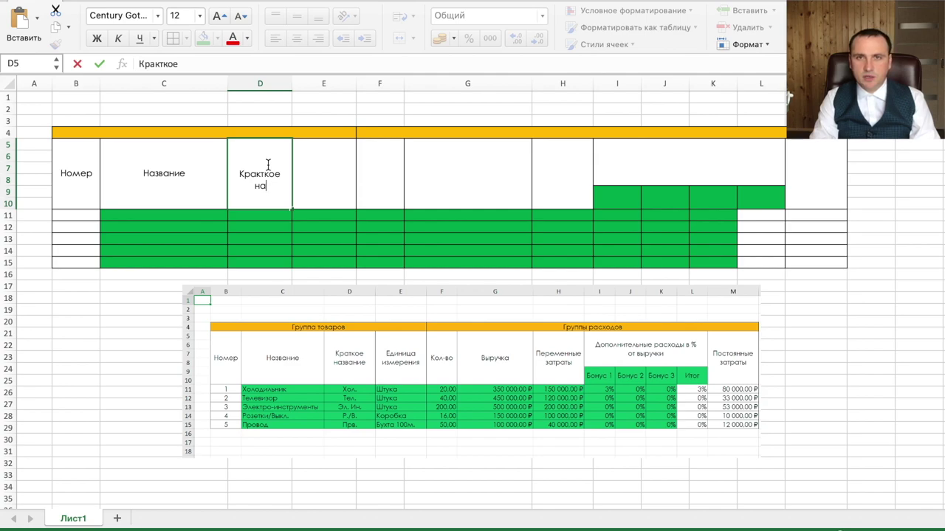
text(звание)
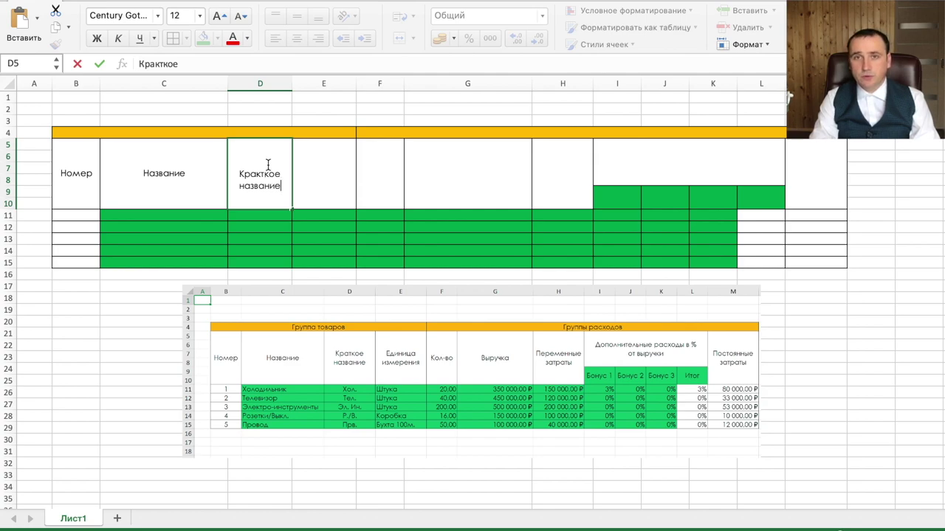
key(Tab)
text(Ед)
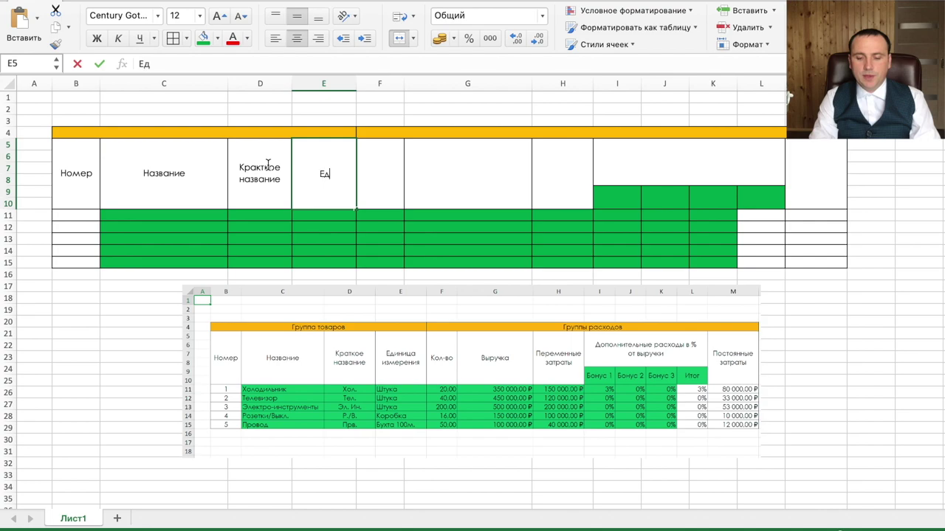
text(иница изме)
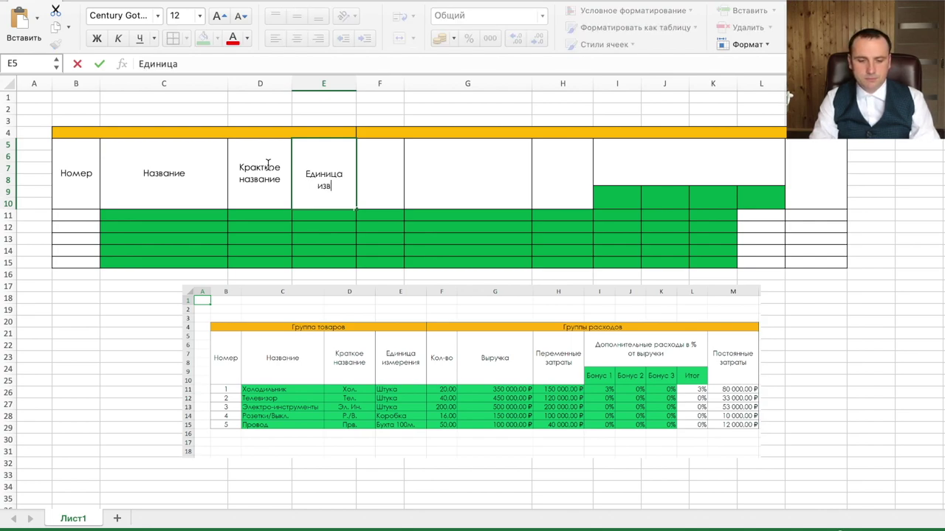
text(рения)
key(Tab)
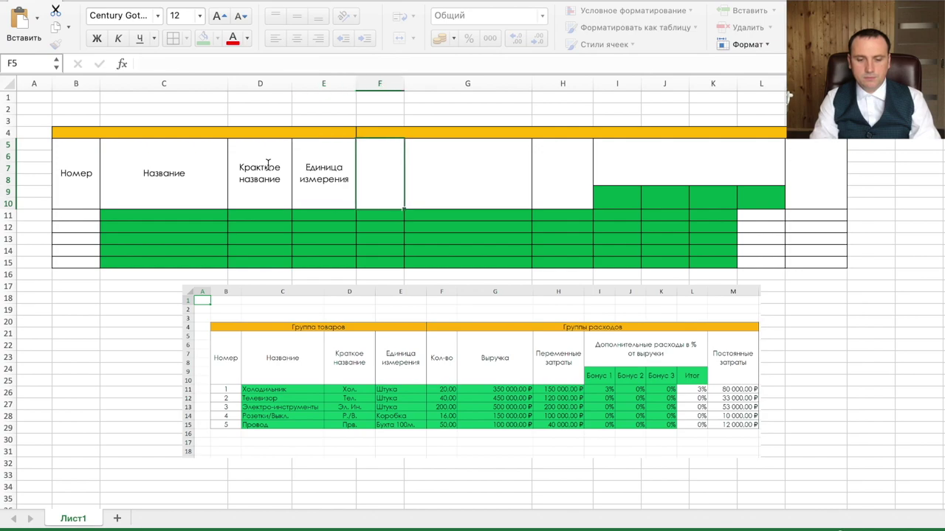
Step: Add Кол-во, Выручка, Переменные затраты, widen column H, and enter 'Дополнительные расходы в % от выручки' in I5
text(Кол-во)
key(Tab)
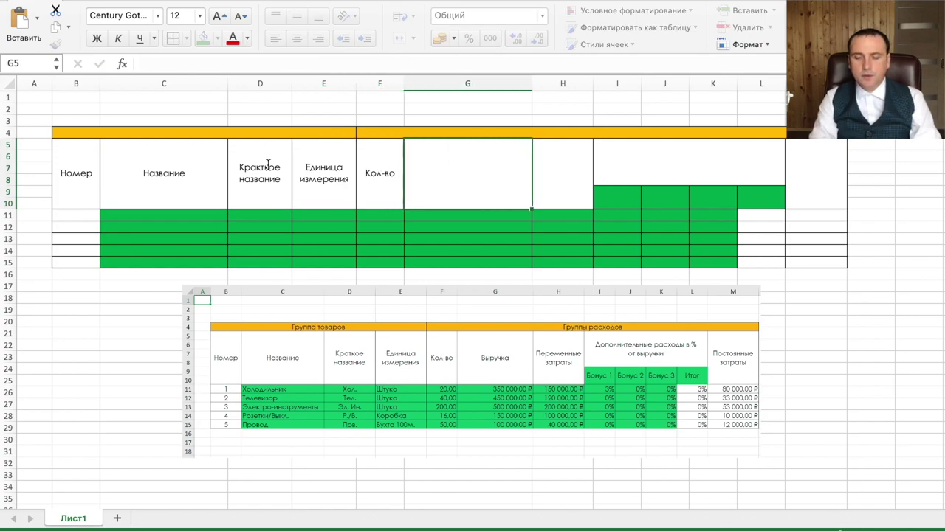
text(Выручка)
key(Tab)
text(Переменные затраты)
key(Tab)
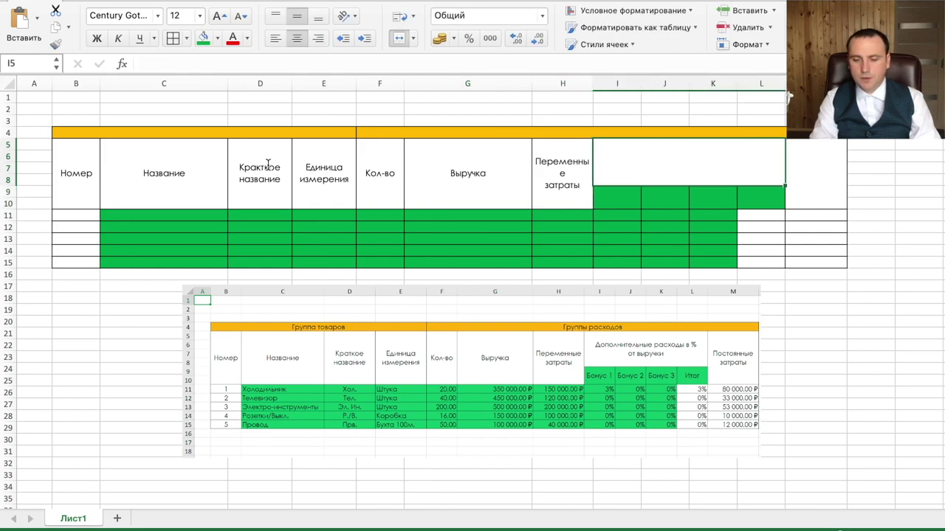
drag(593, 84, 600, 96)
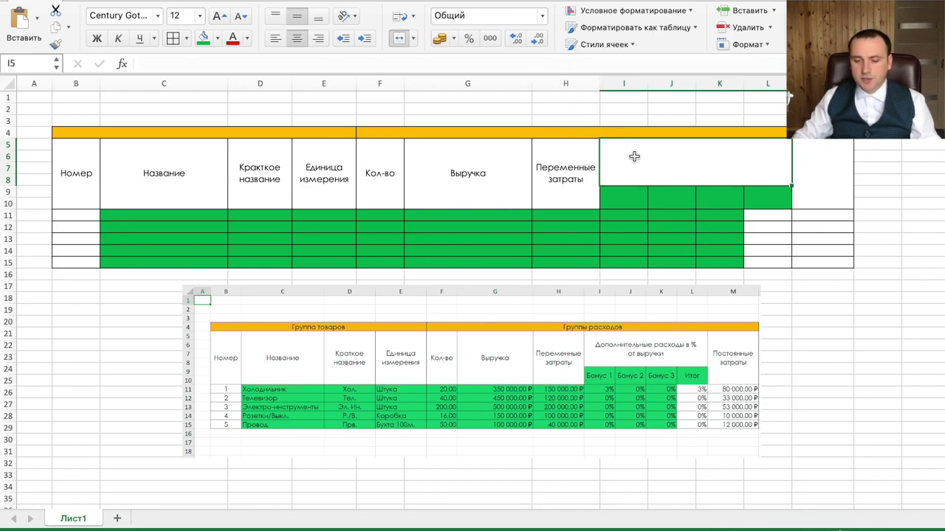
text(Дополнительные расходы в % от выручки)
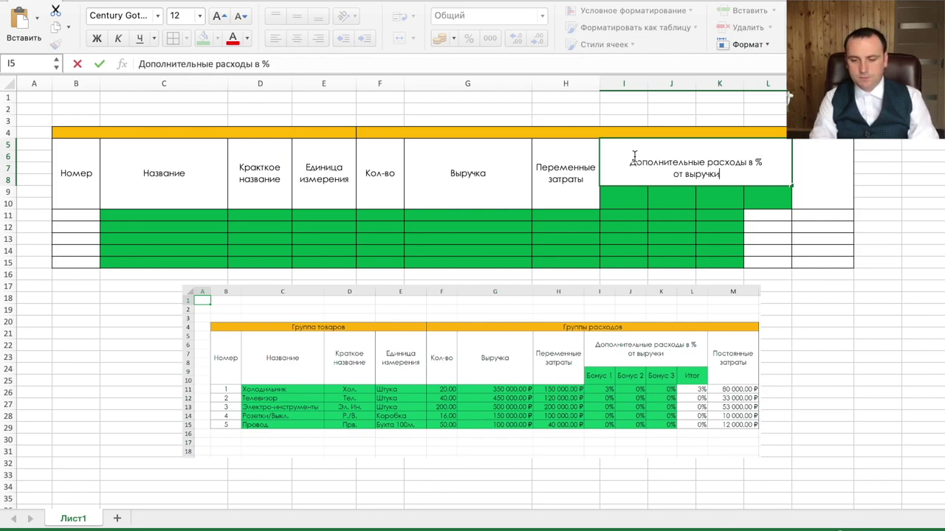
key(Return)
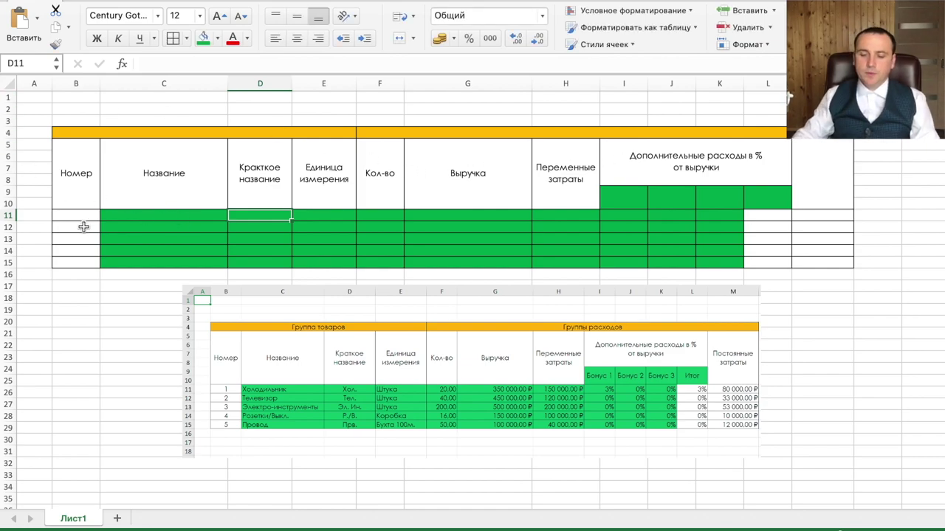
Step: Fill B11:B15 with the number series 1 to 5 starting from 1 in B11
click(87, 215)
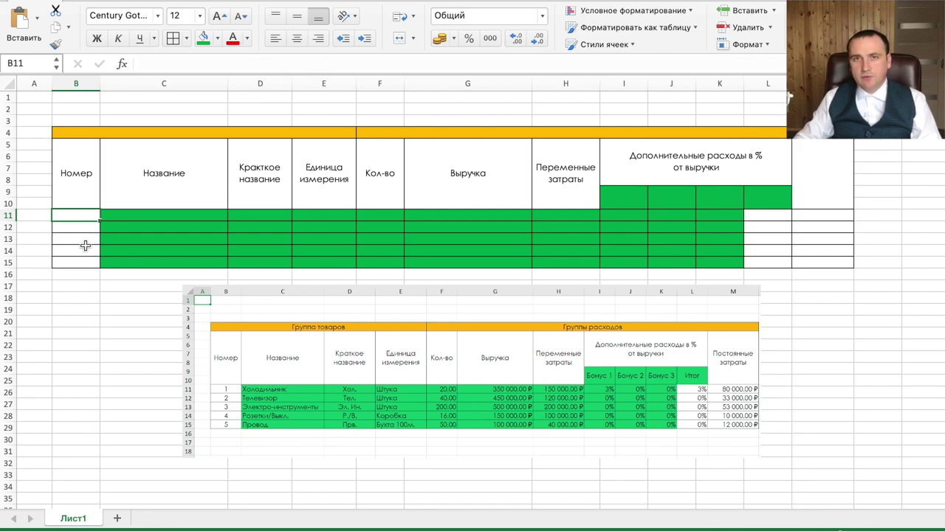
text(1)
click(74, 228)
click(98, 217)
drag(98, 218, 96, 264)
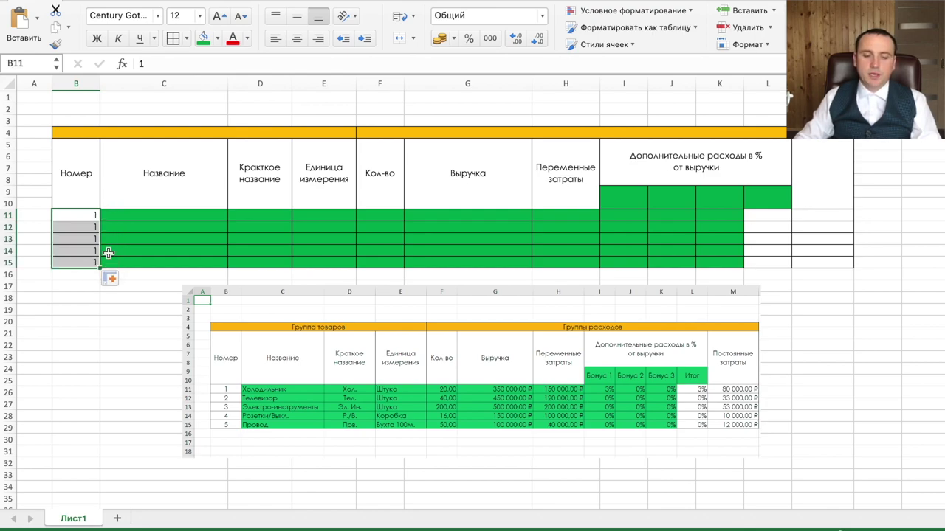
click(110, 279)
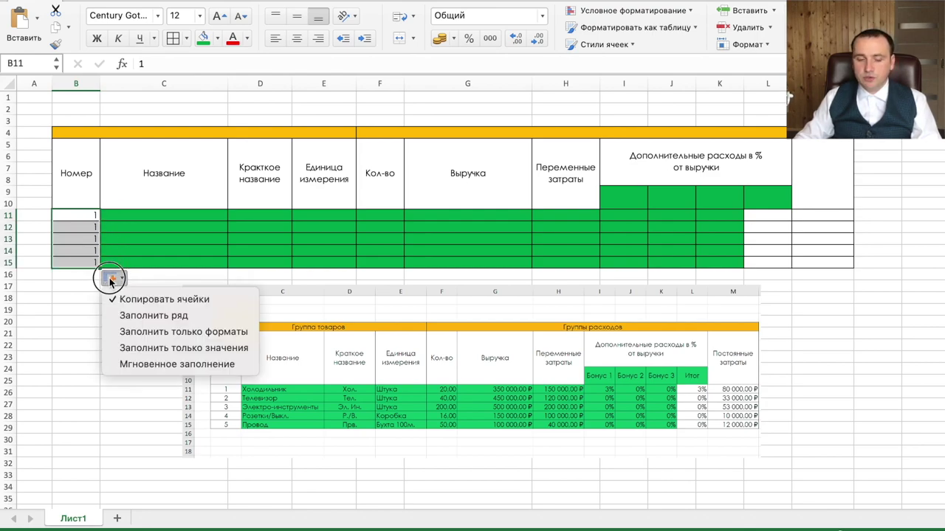
click(146, 315)
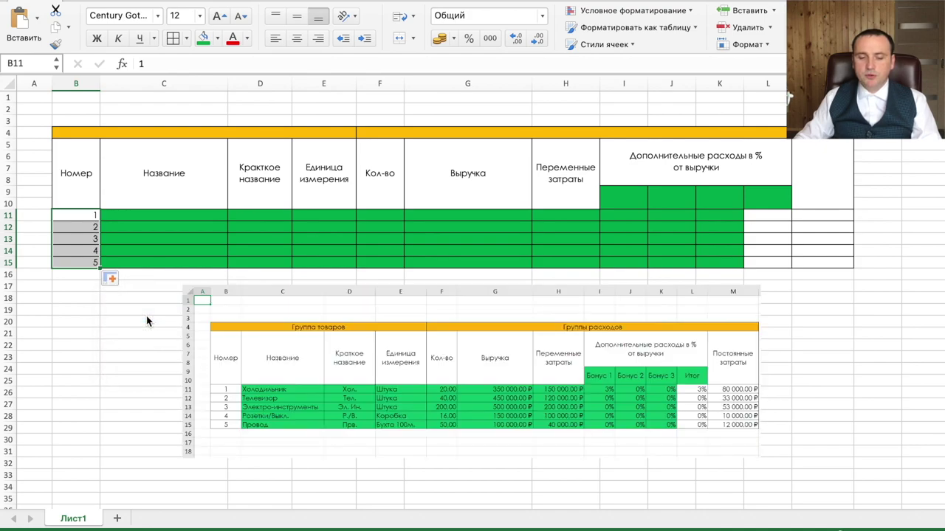
key(ctrl+z)
key(ctrl+z)
drag(99, 219, 100, 271)
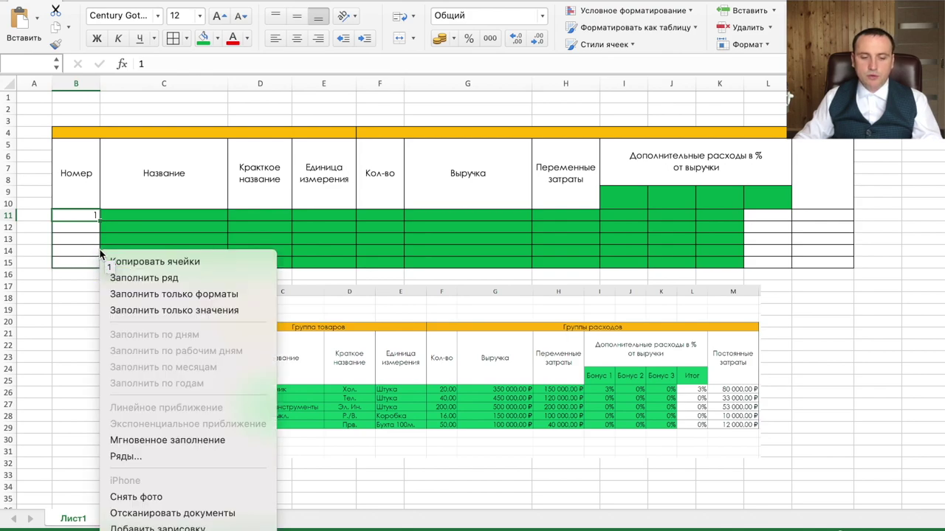
click(122, 277)
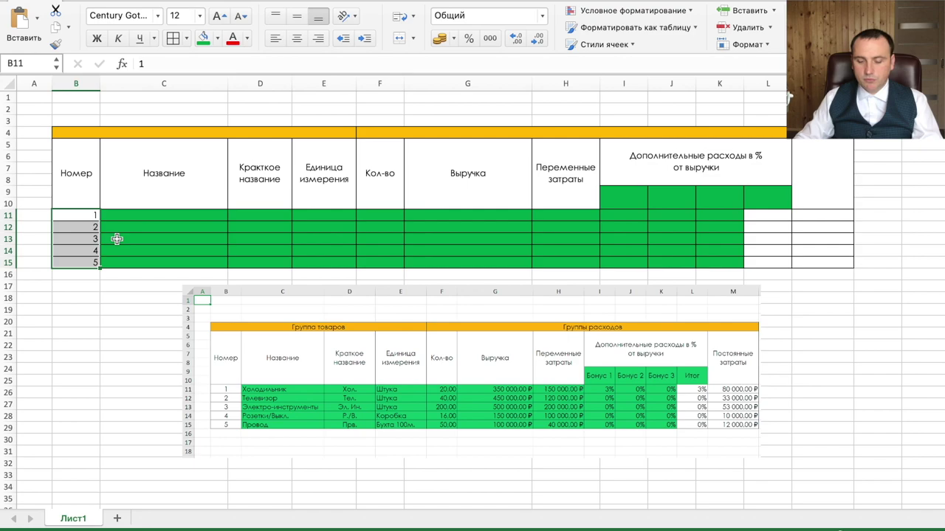
Step: Centre the row numbers in B11:B15
click(80, 215)
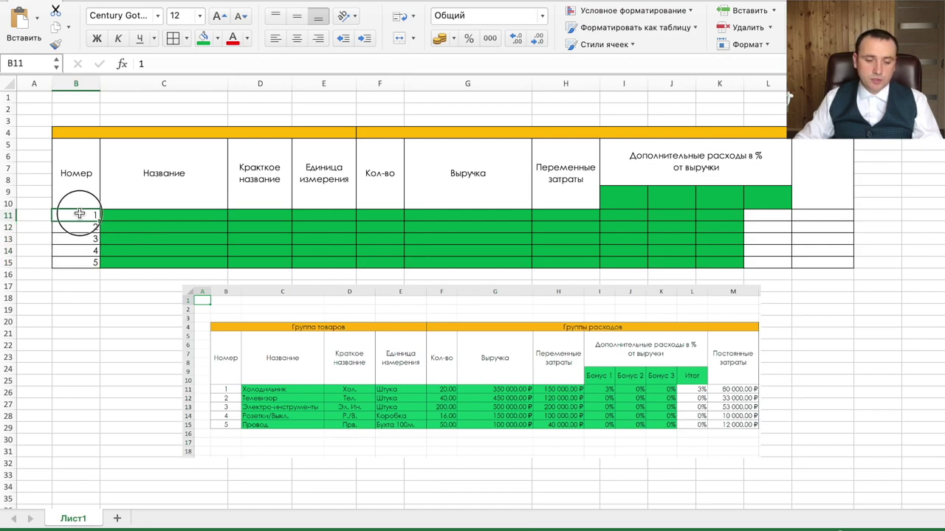
drag(80, 214, 79, 259)
click(296, 40)
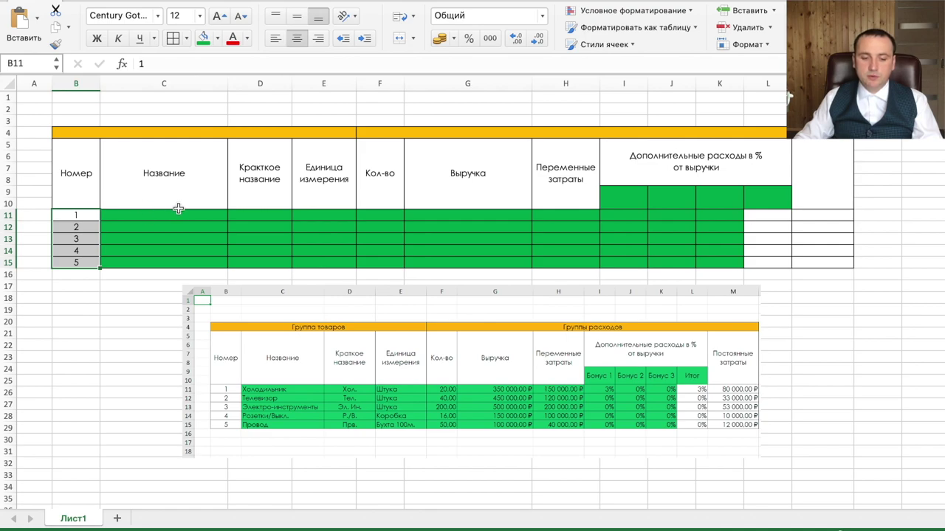
click(139, 214)
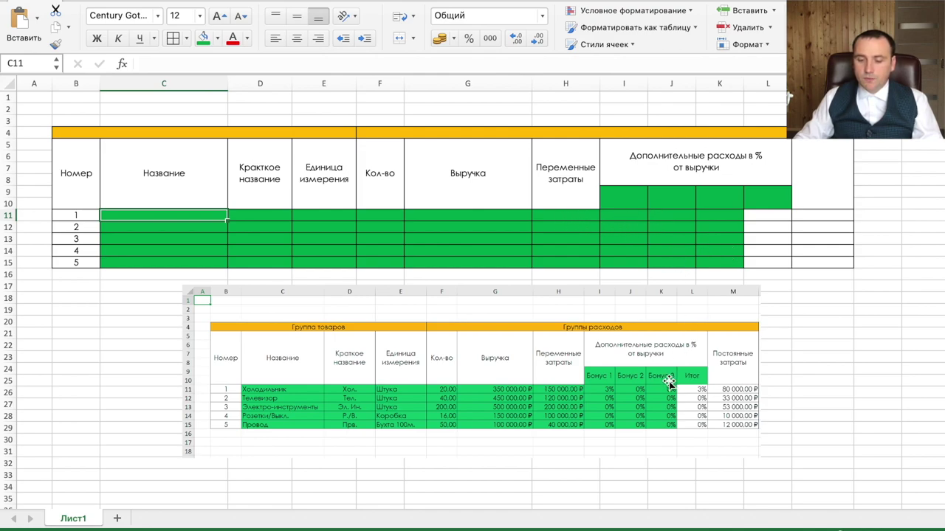
Step: Format the bonus cells as percentages and fill I12:L15 with 0%
mouse_move(626, 226)
mouse_down()
mouse_move(688, 255)
mouse_move(758, 261)
mouse_up()
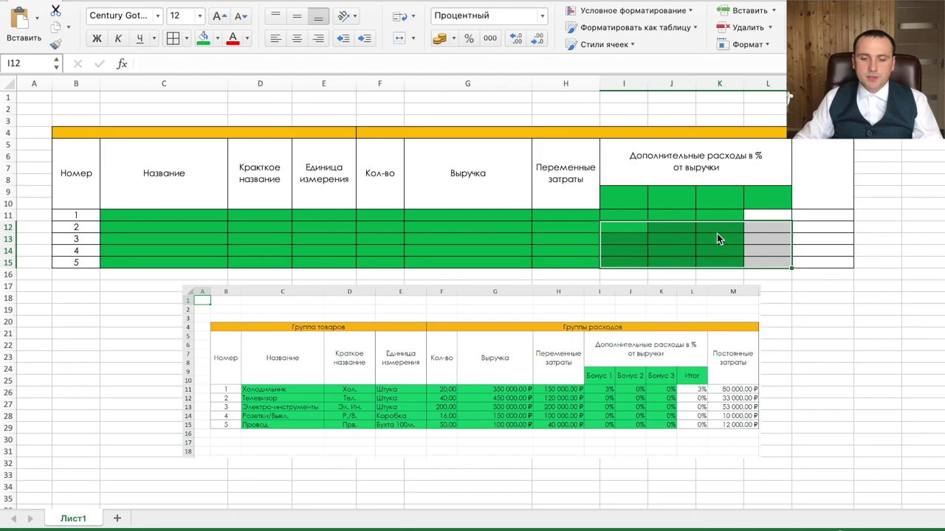
drag(624, 215, 755, 215)
click(469, 38)
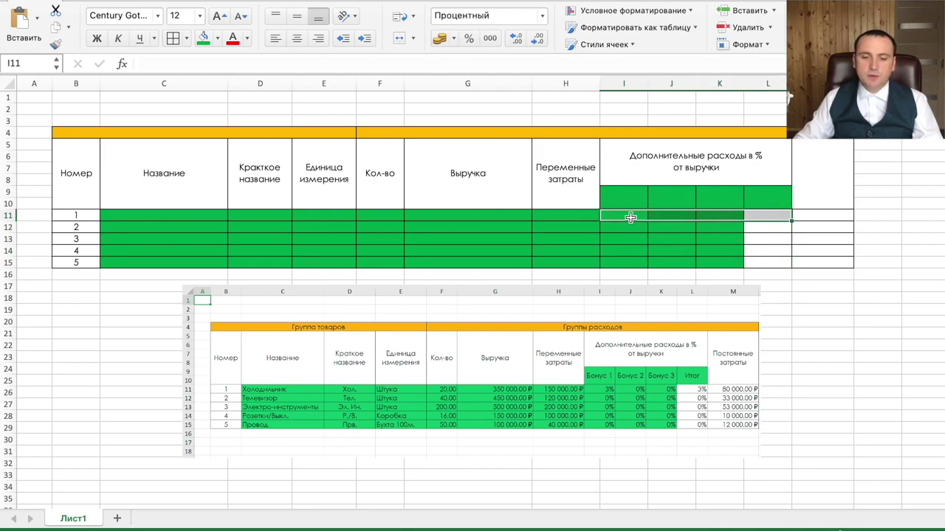
drag(624, 226, 758, 264)
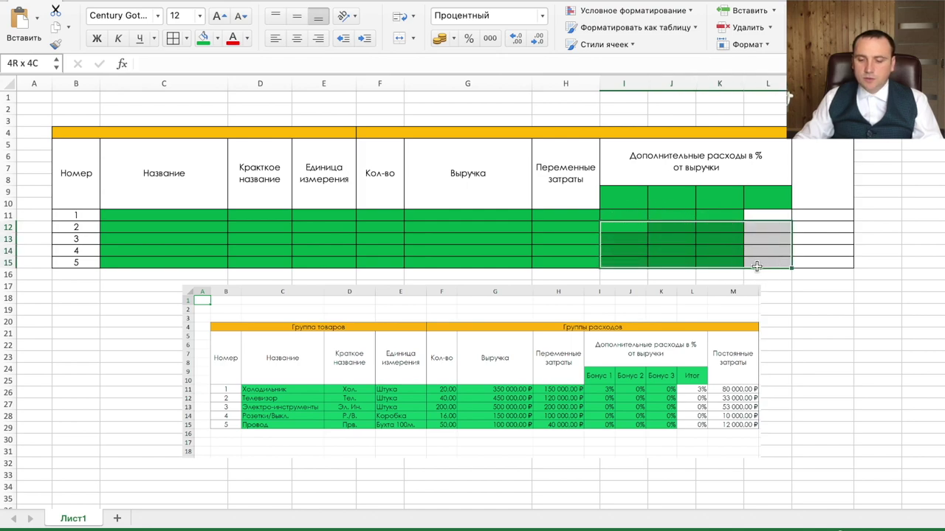
text(0)
key(ctrl+Return)
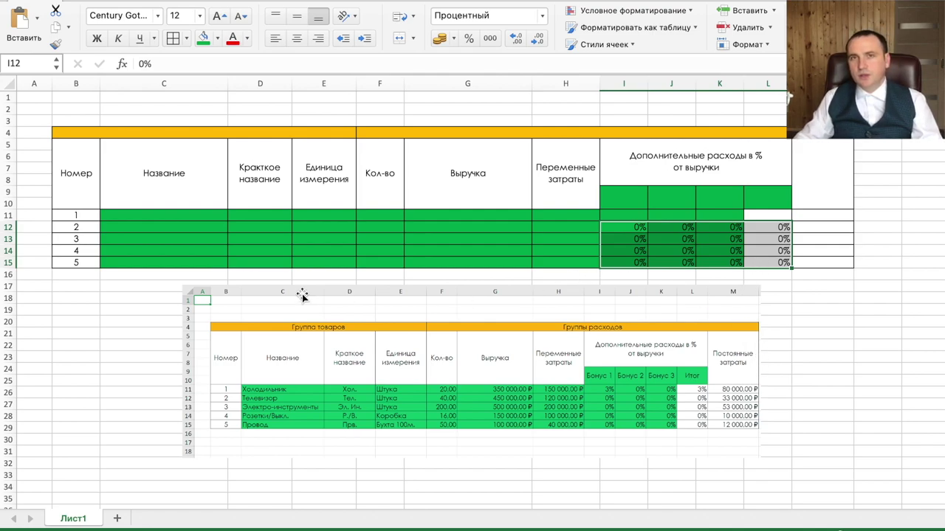
Step: Demonstrate Ctrl+Enter by filling B19:B28 with 'текст', then delete it
drag(71, 310, 90, 415)
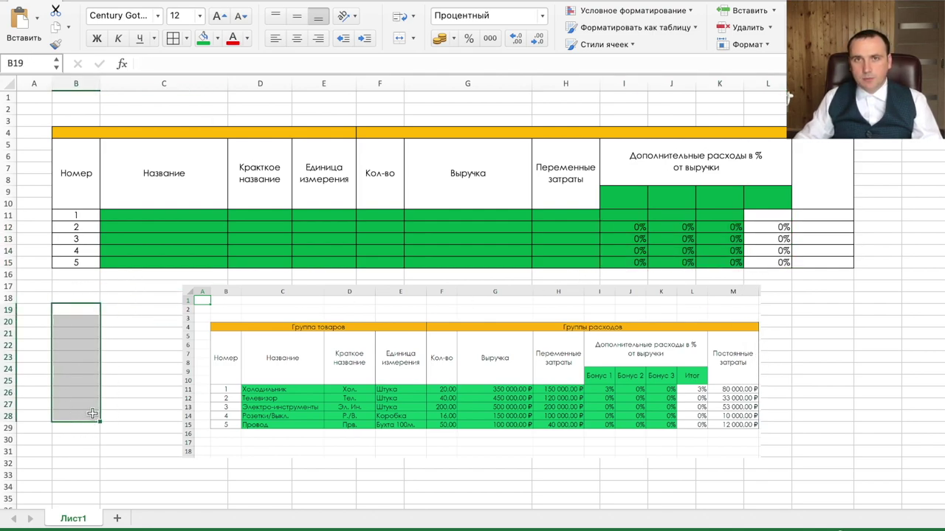
text(текст)
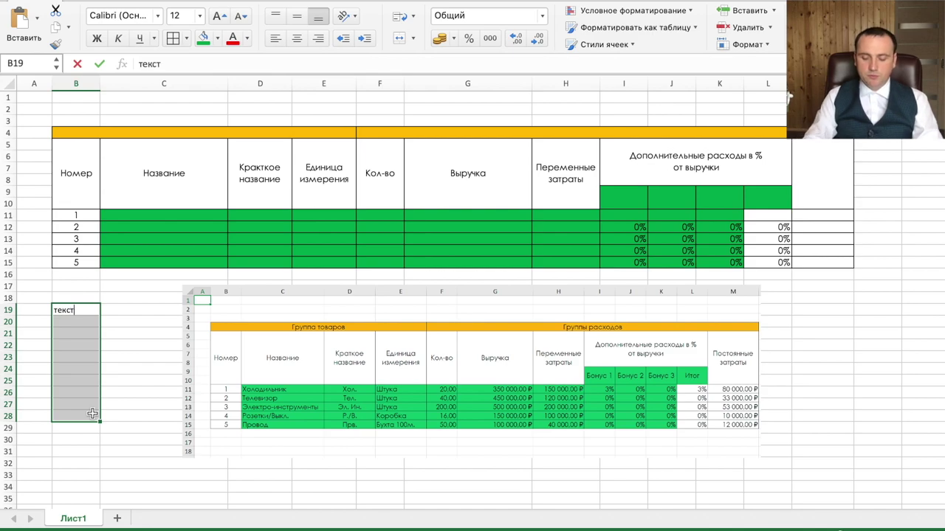
key(ctrl+Return)
key(Delete)
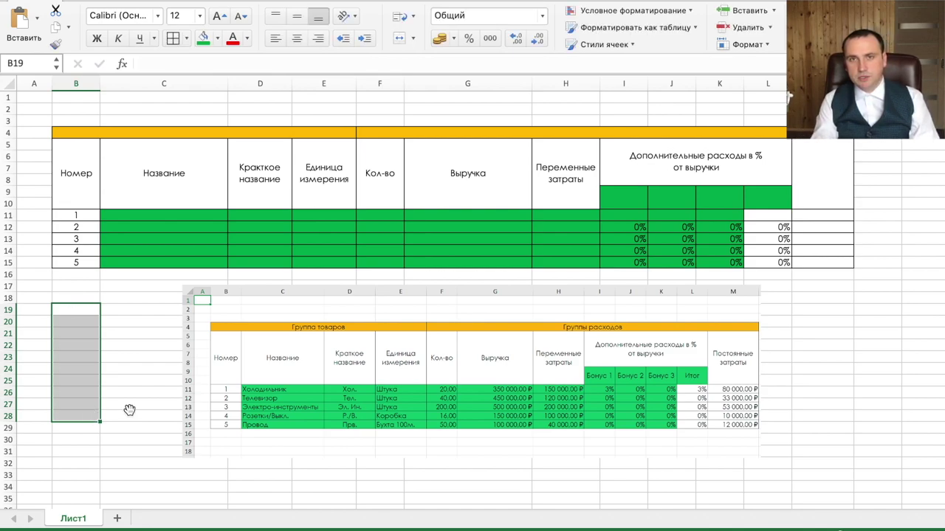
Step: Set the first row's bonus cells to 0%, with 3% in I11 and L11
mouse_move(620, 215)
mouse_down()
mouse_move(732, 215)
mouse_move(668, 220)
mouse_up()
text(0%	0%)
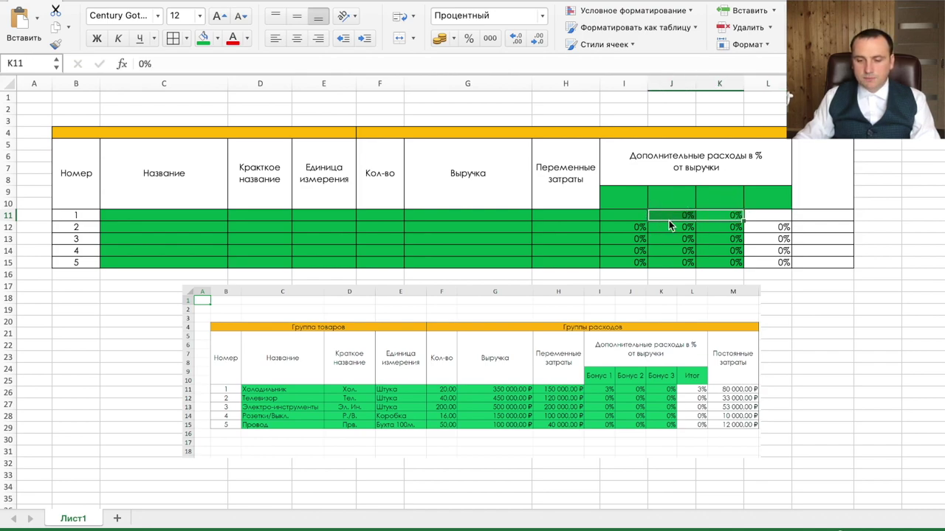
key(Left)
key(Left)
text(3)
key(Right)
key(Right)
key(Right)
text(3)
key(Return)
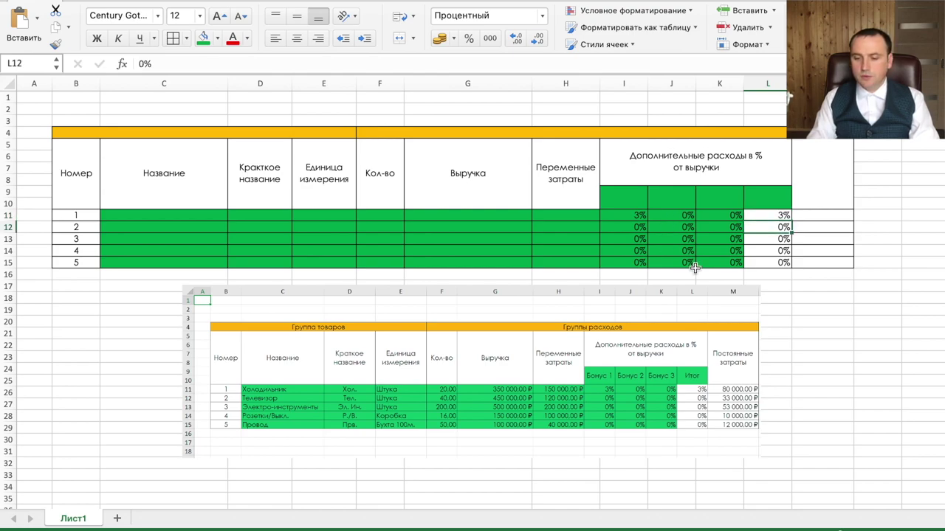
Step: Title the fixed costs column in M5 'Постоянные затраты'
click(820, 180)
text(П)
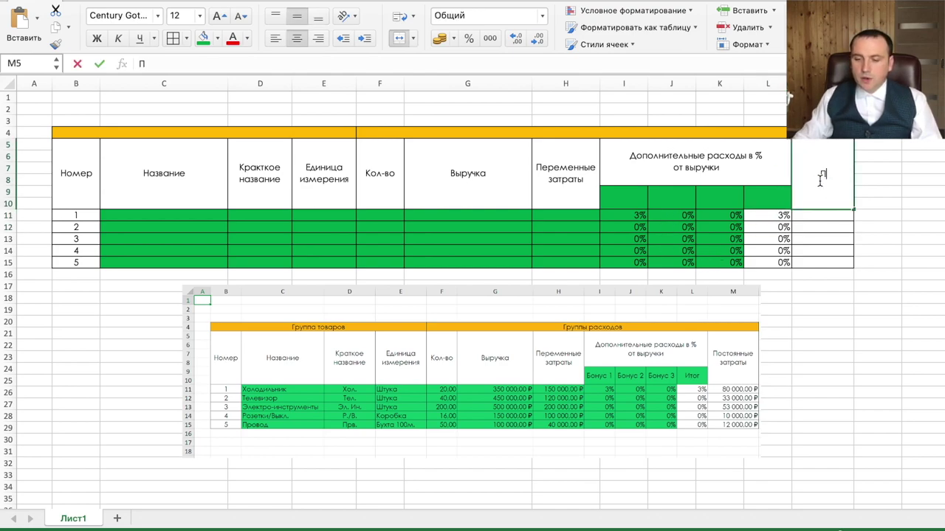
text(остоянные затра)
key(BackSpace)
key(BackSpace)
key(BackSpace)
key(BackSpace)
text(траты)
key(Return)
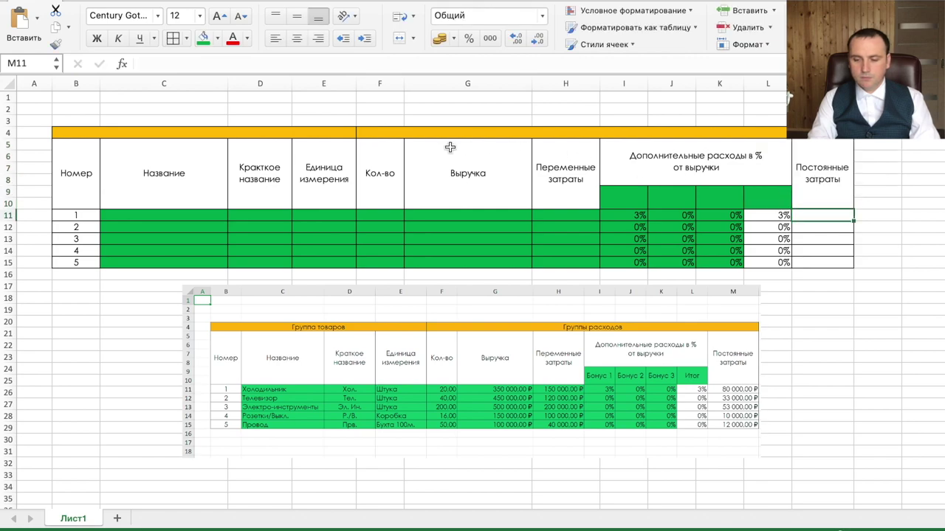
Step: Label the orange group headers 'Группа товаров' in B4 and 'Группа расходов' in F4
click(310, 132)
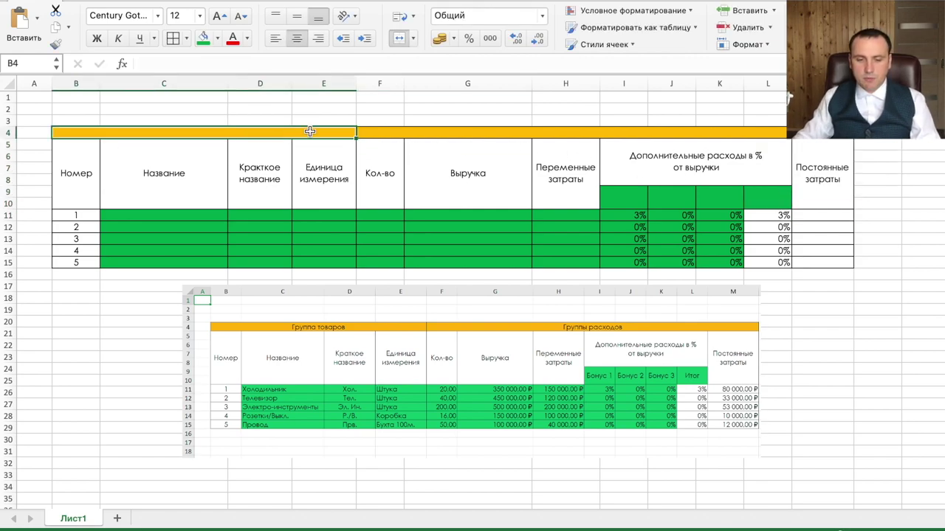
text(Группа товаров)
key(Tab)
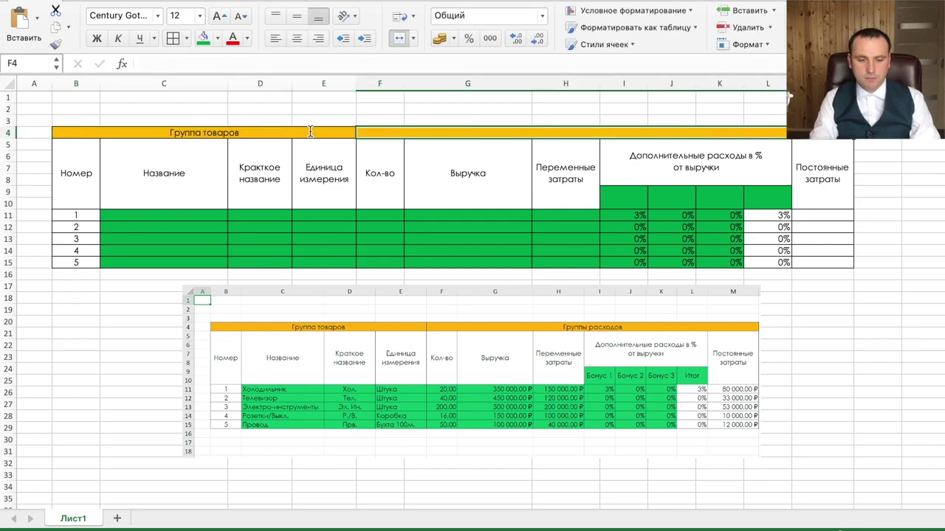
text(Группа расходов)
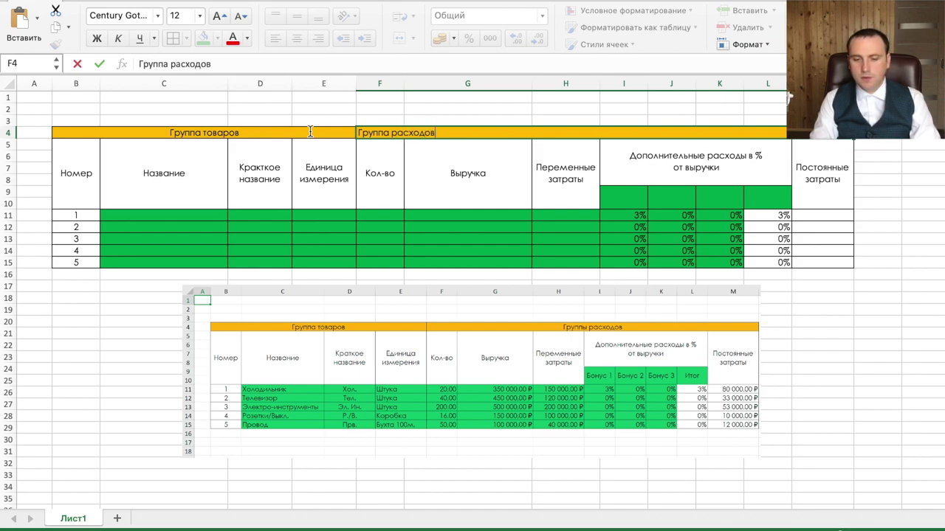
key(Return)
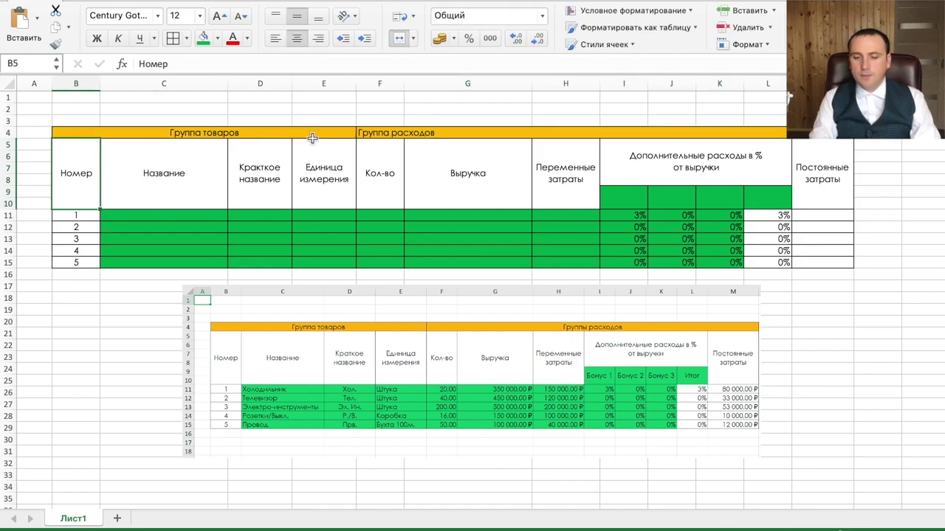
click(185, 215)
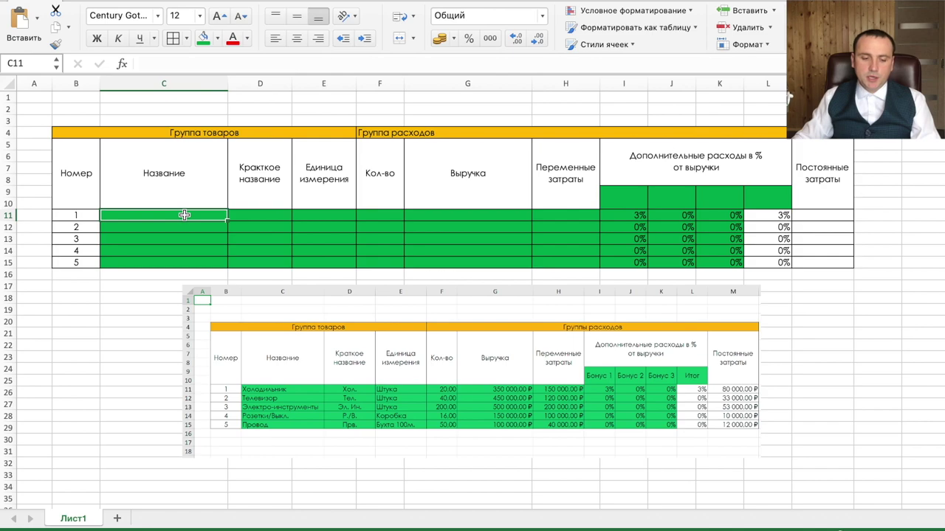
Step: Enter Холодильник, Телевизор, Электро инструмент, Розетки/ Выкл. and Провод in C11:C15
text(Холодльник)
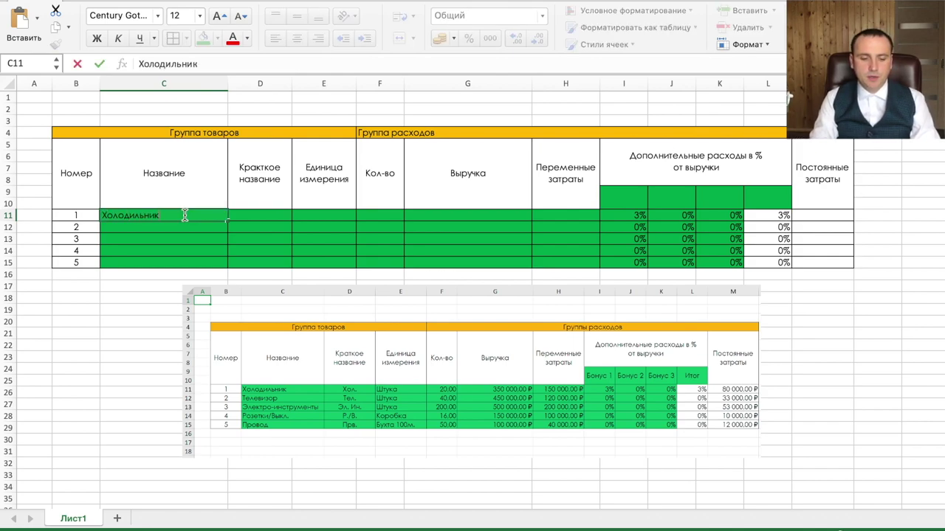
key(Return)
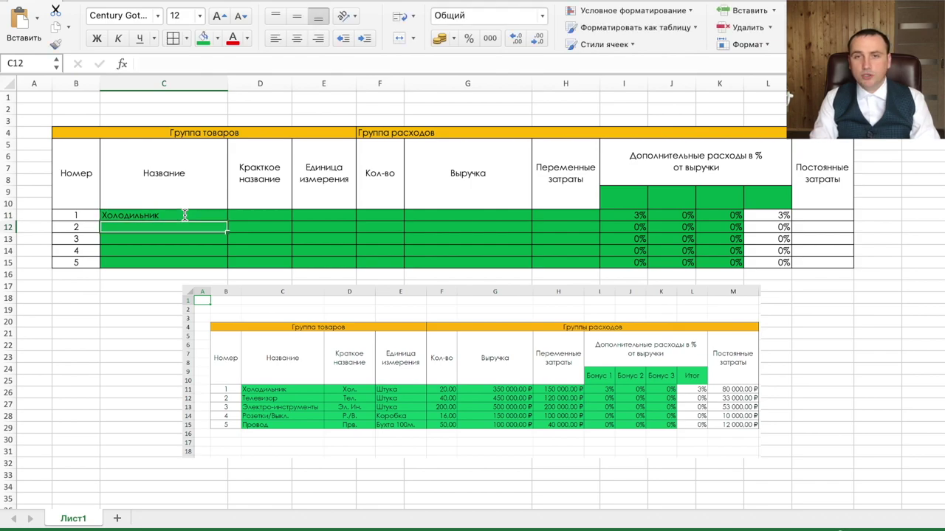
text(Телевизор)
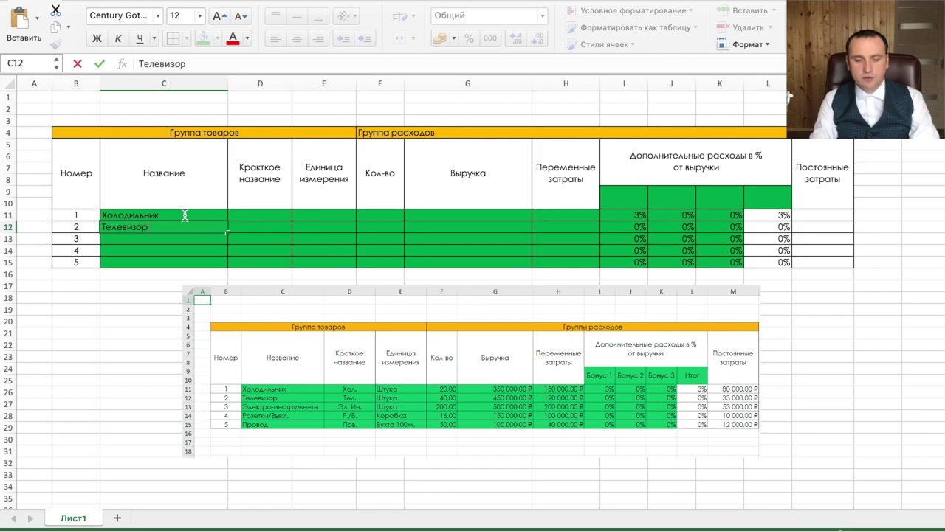
key(Return)
text(Электро инст)
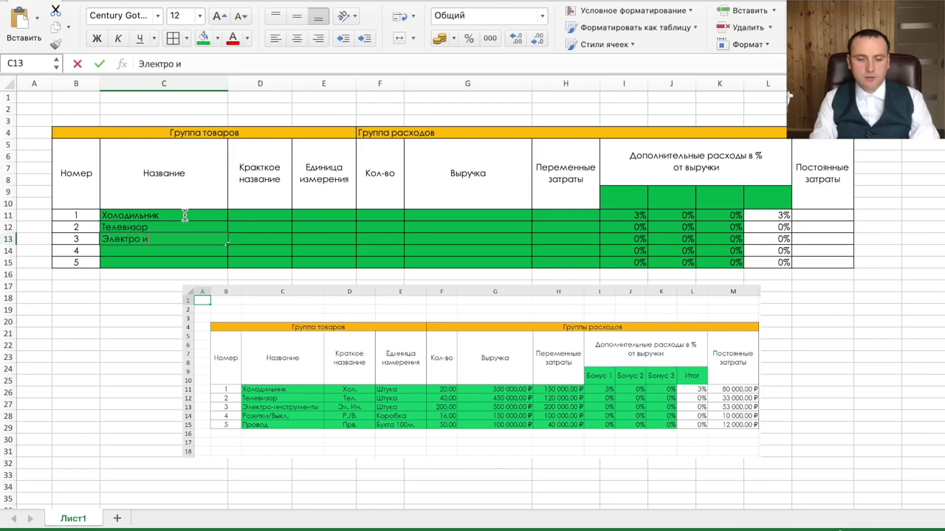
text(румент)
key(Return)
text(Розетки.)
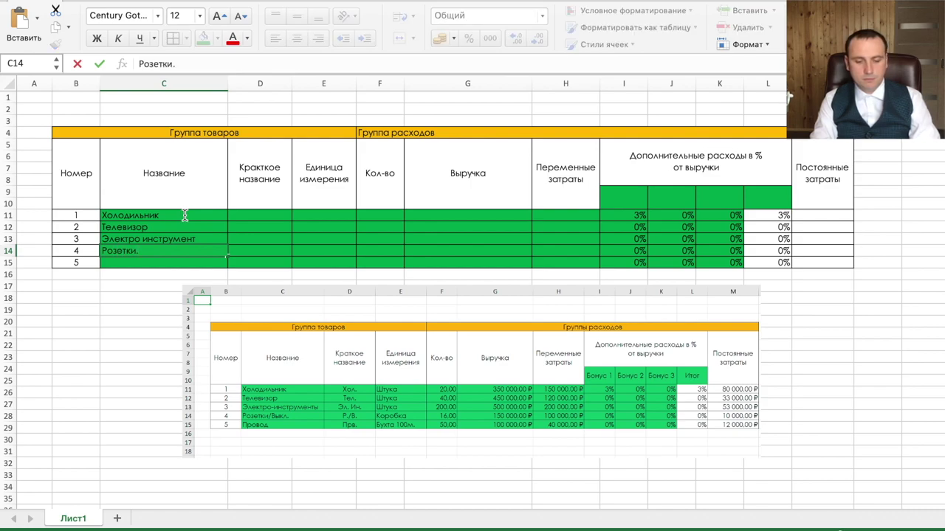
key(BackSpace)
text(/ Выкл.)
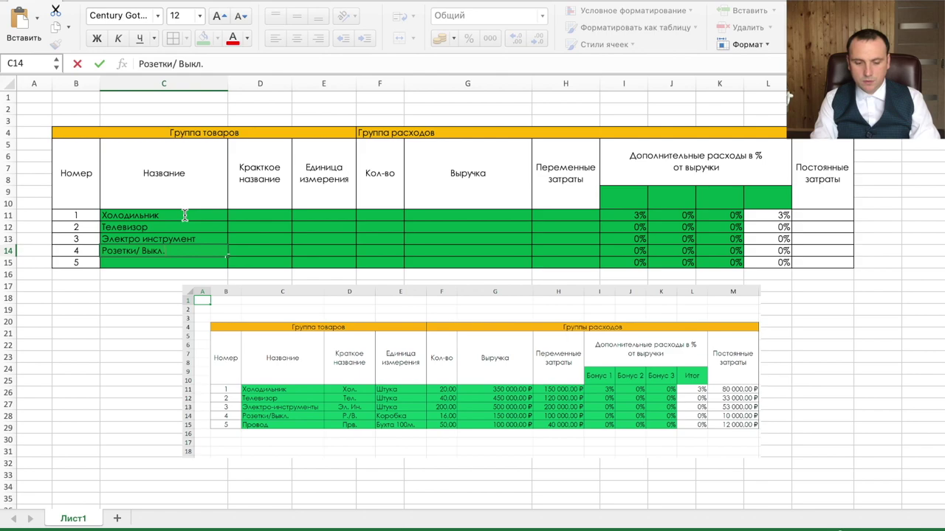
key(Return)
text(Провод)
key(Return)
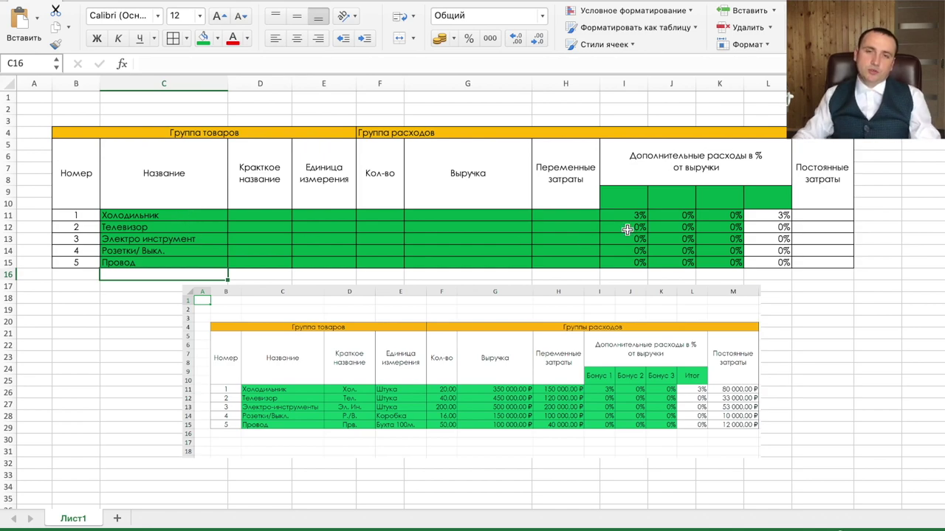
Step: Make the text in the green product data area C11:H15 white
drag(173, 214, 734, 262)
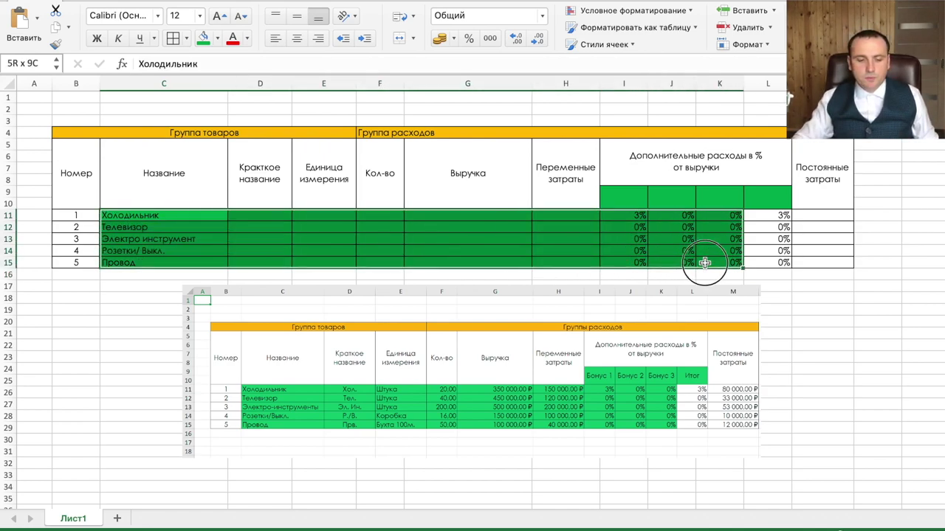
click(232, 38)
click(247, 38)
click(235, 104)
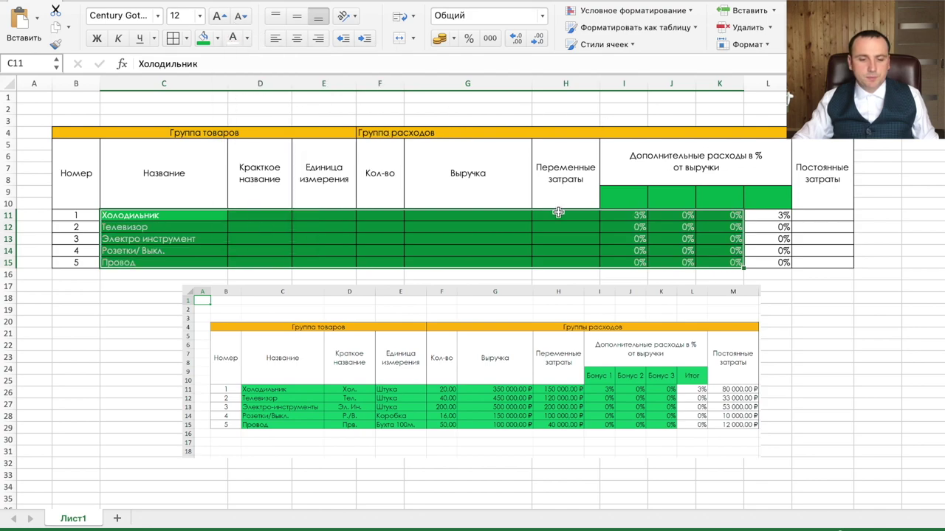
Step: Label the bonus sub-headers I9:L9 Бонус 1 through Бонус 4 by filling from I9
drag(624, 196, 764, 193)
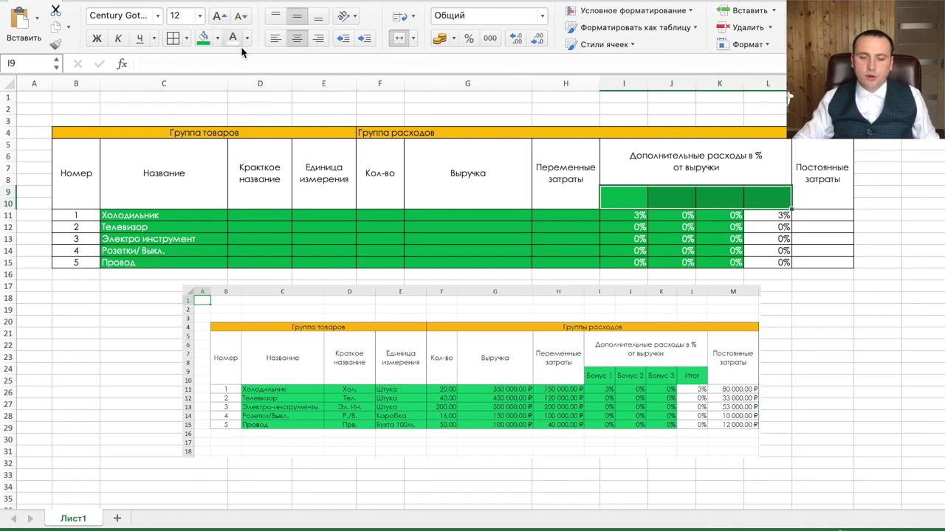
click(629, 196)
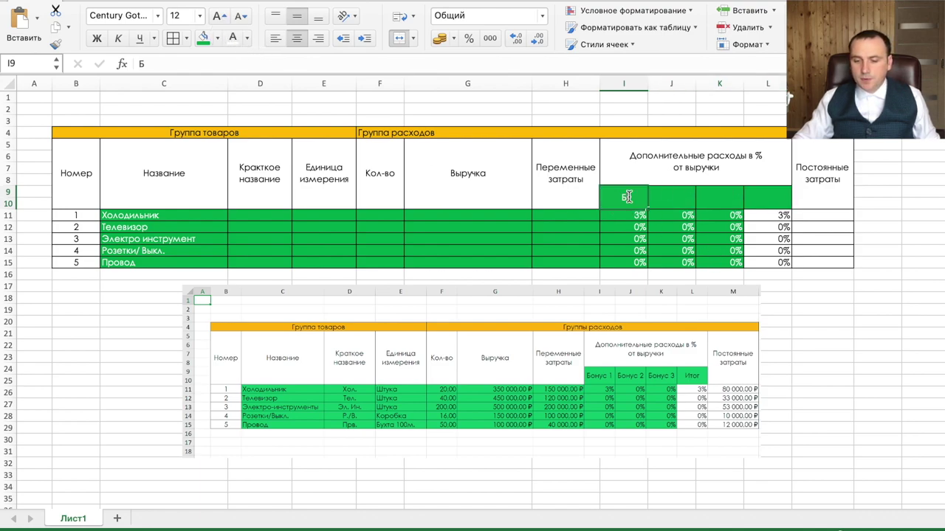
text(Бонус 1)
key(Return)
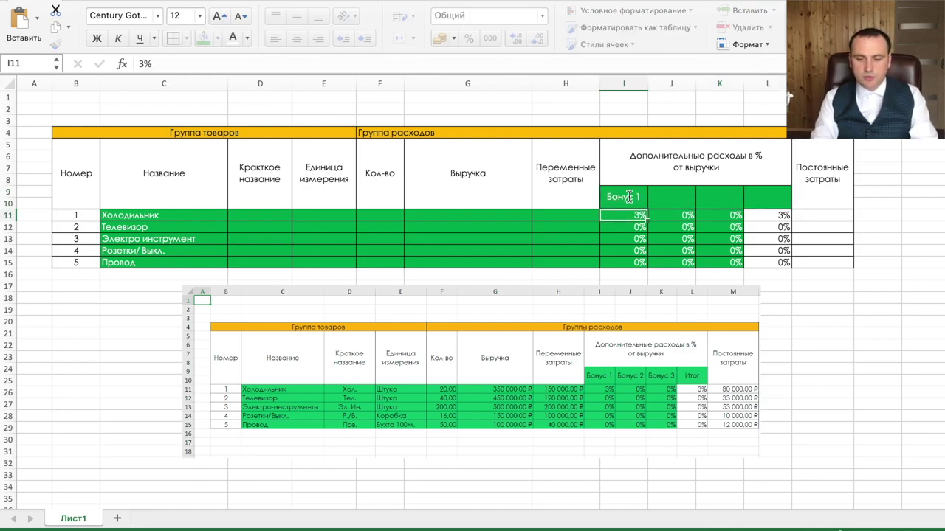
click(629, 196)
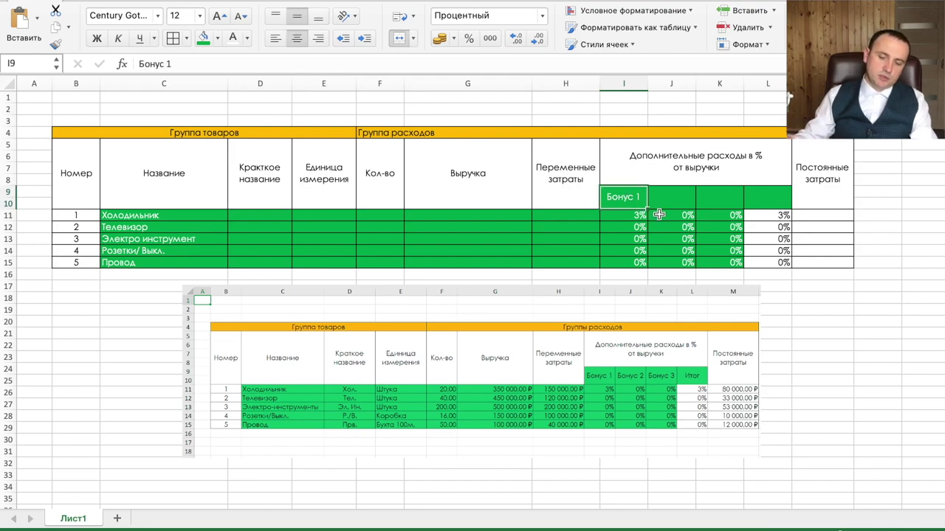
drag(647, 208, 770, 202)
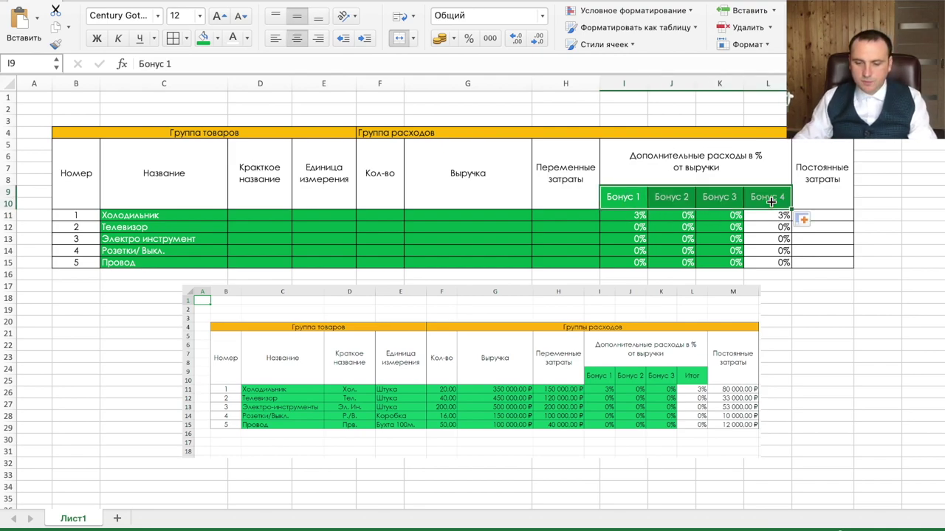
click(713, 295)
click(799, 305)
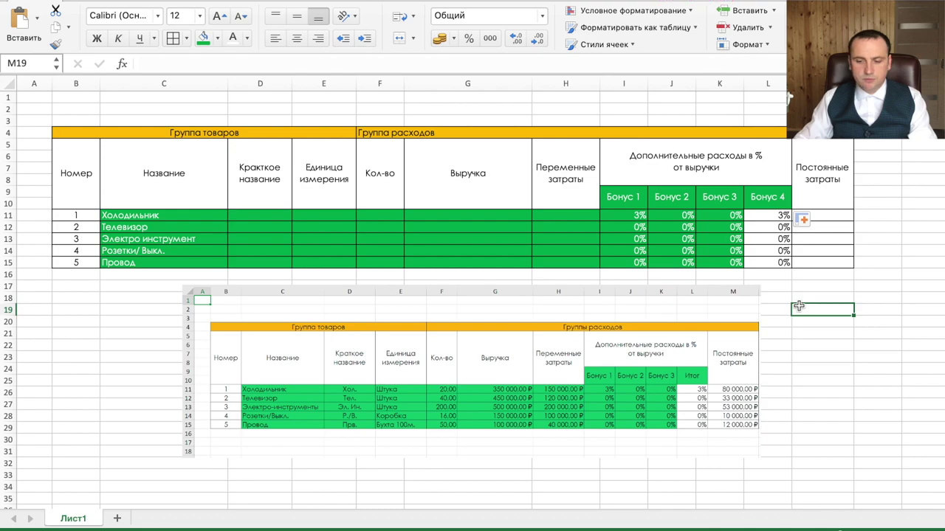
click(530, 240)
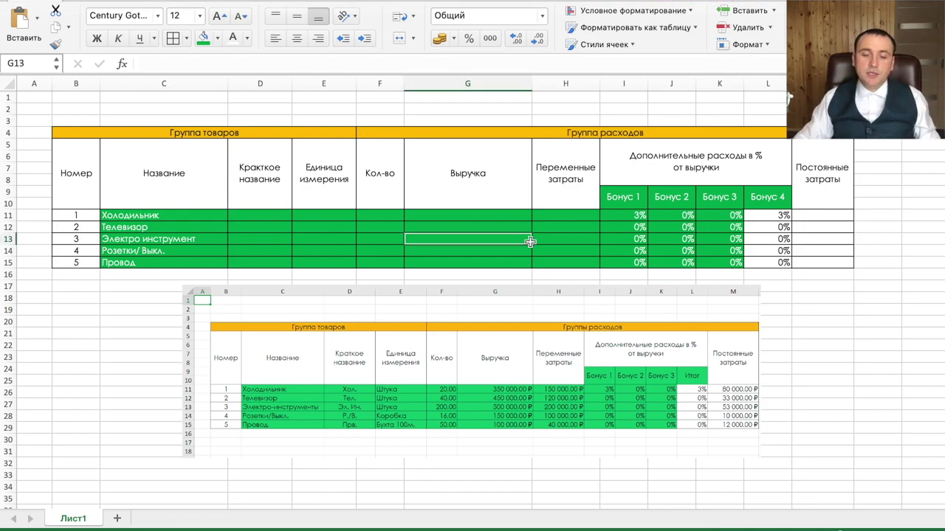